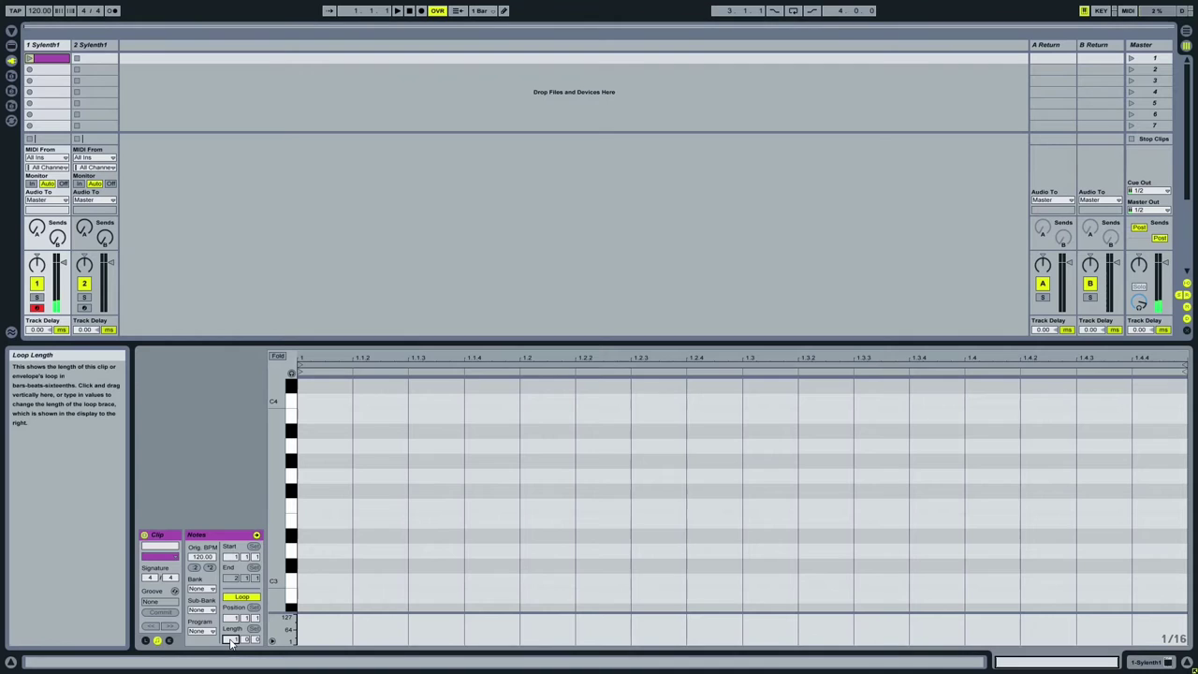
# Set the clip's loop length to 4 bars, place sixteenth notes C4 and A3 on beat 1, and copy the pair twice within that beat
pyautogui.moveTo(231, 643); pyautogui.dragTo(232, 629)
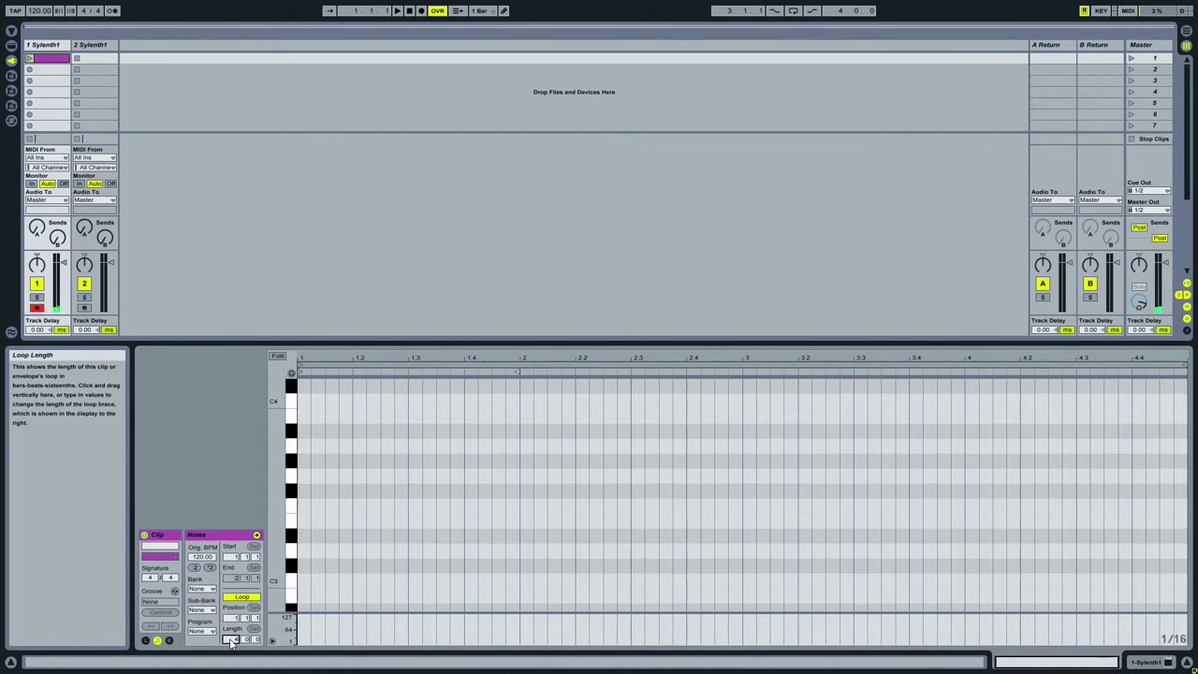
pyautogui.doubleClick(304, 401)
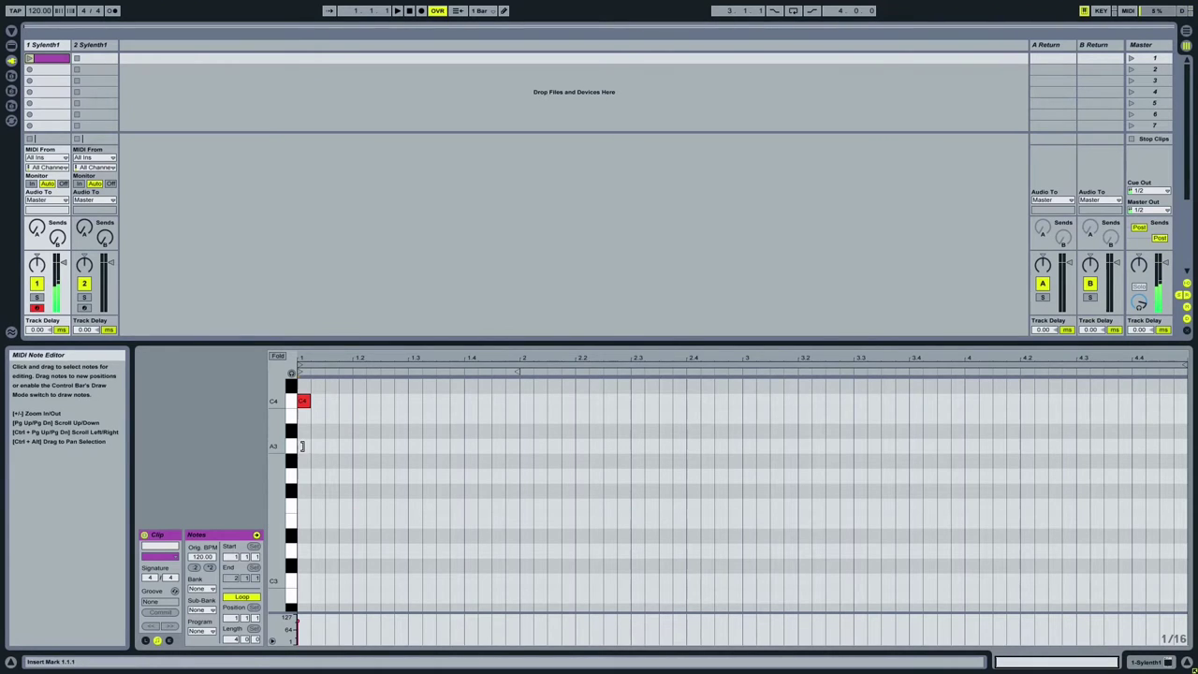
pyautogui.doubleClick(302, 446)
pyautogui.keyDown('shift'); pyautogui.click(303, 401); pyautogui.keyUp('shift')
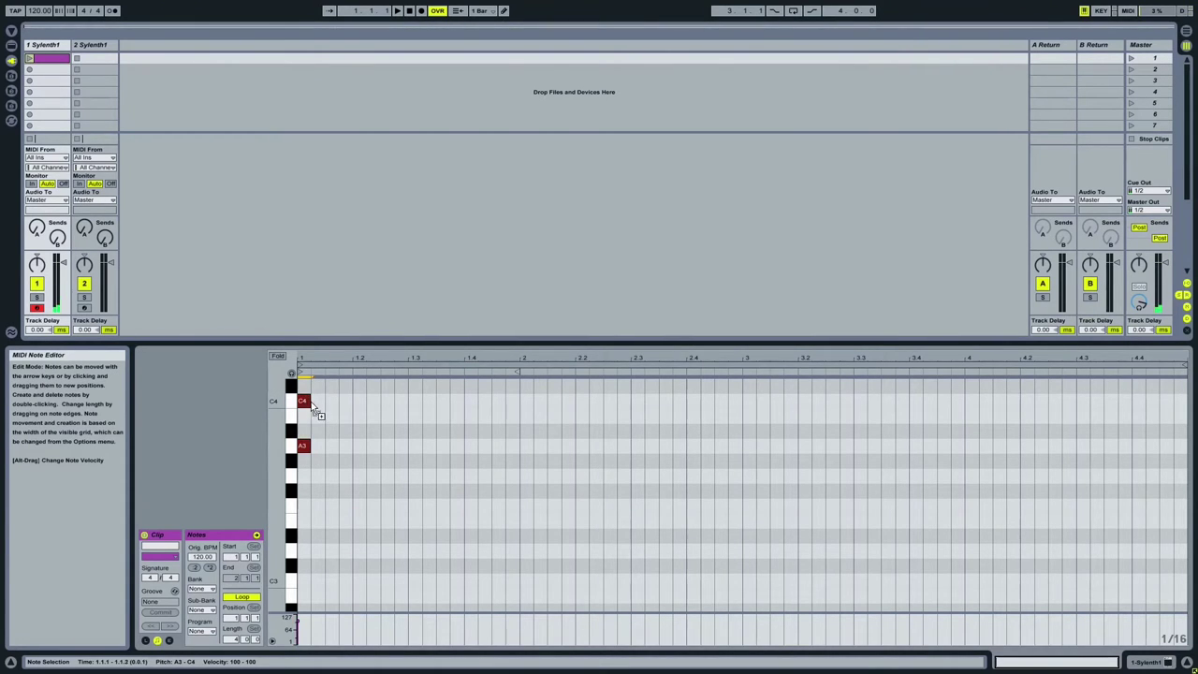
pyautogui.moveTo(312, 406); pyautogui.dragTo(344, 402)
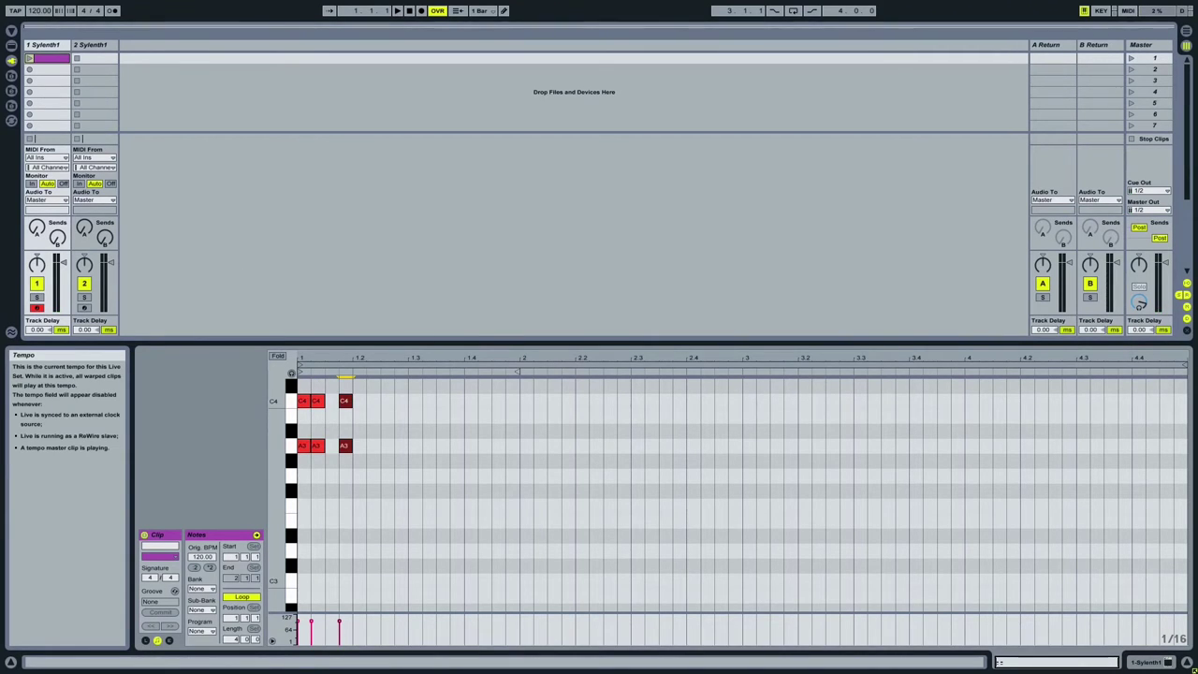
# Set the song tempo to 136 BPM and launch the clip on track 1
pyautogui.click(38, 10)
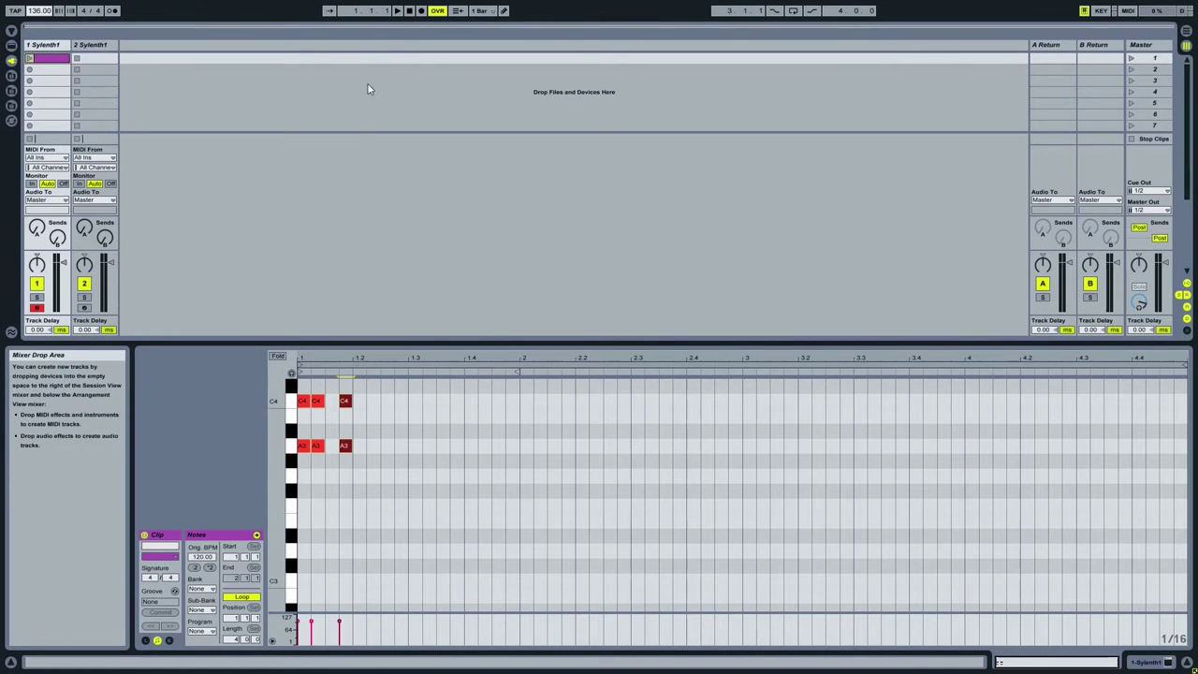
pyautogui.click(30, 58)
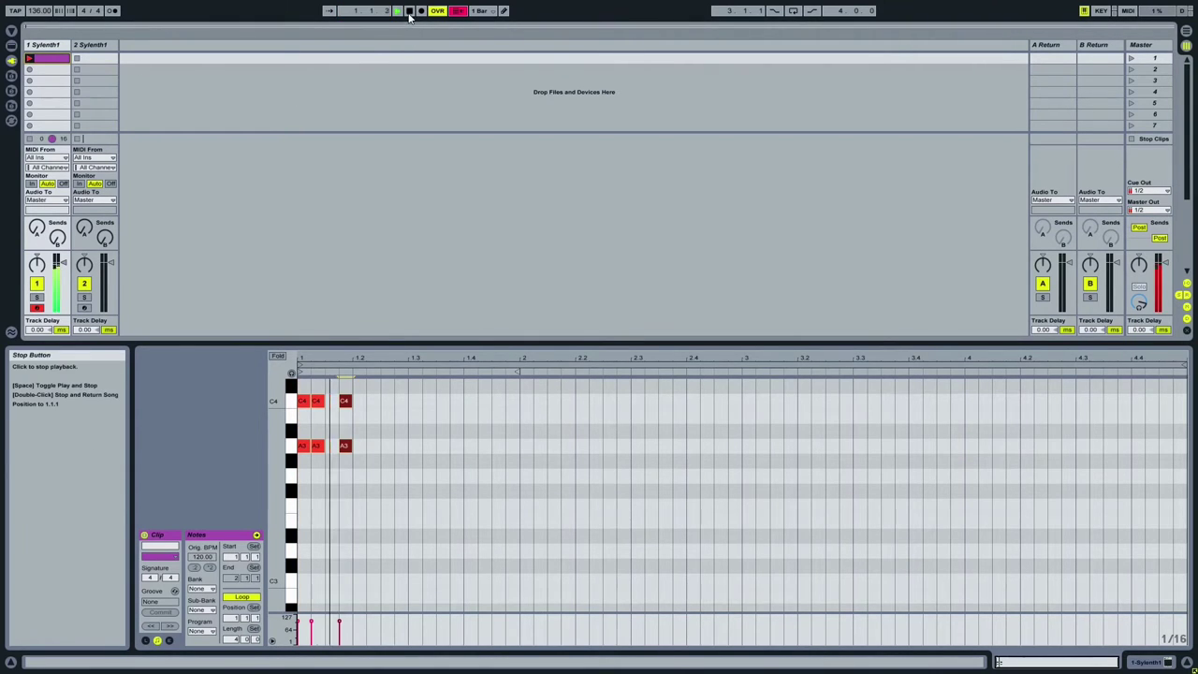
# Shift the second C4/A3 pair to 1.1.3 and the third pair to 1.2.2, and play the rhythm back
pyautogui.moveTo(403, 494); pyautogui.dragTo(312, 391)
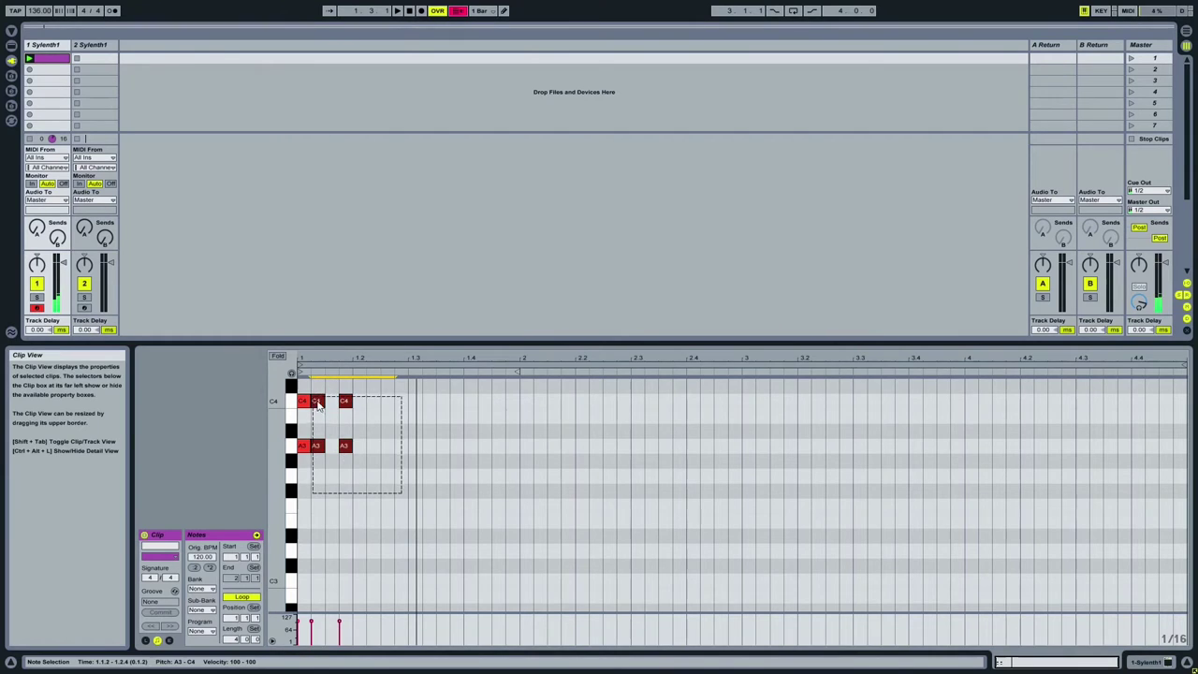
pyautogui.press('Right')
pyautogui.moveTo(397, 461); pyautogui.dragTo(377, 413)
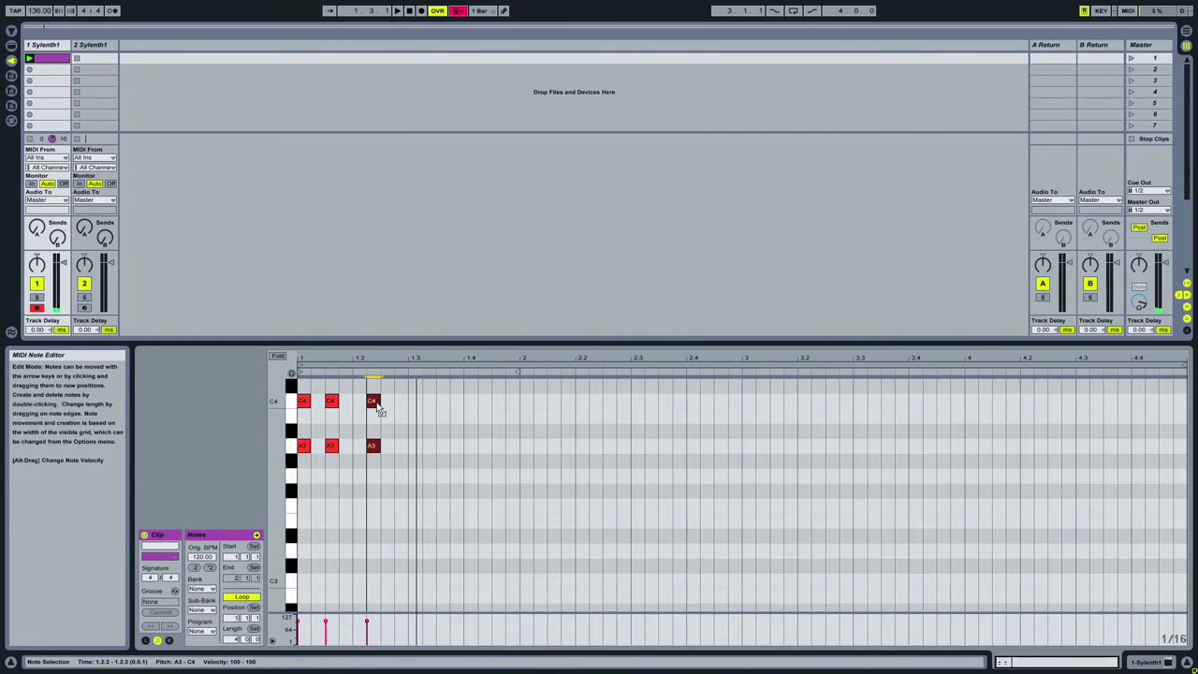
pyautogui.click(397, 10)
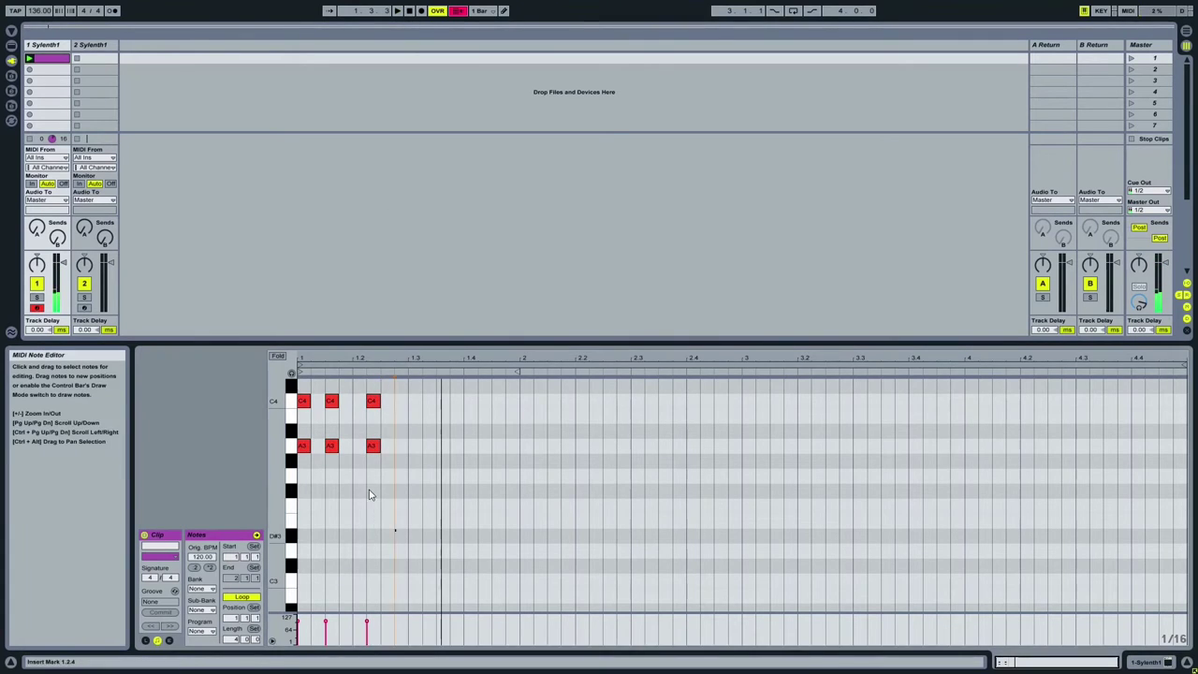
# Copy the three C4/A3 pairs to fill bar 1 and duplicate that rhythm through bars 2 to 4
pyautogui.moveTo(397, 534); pyautogui.dragTo(441, 404)
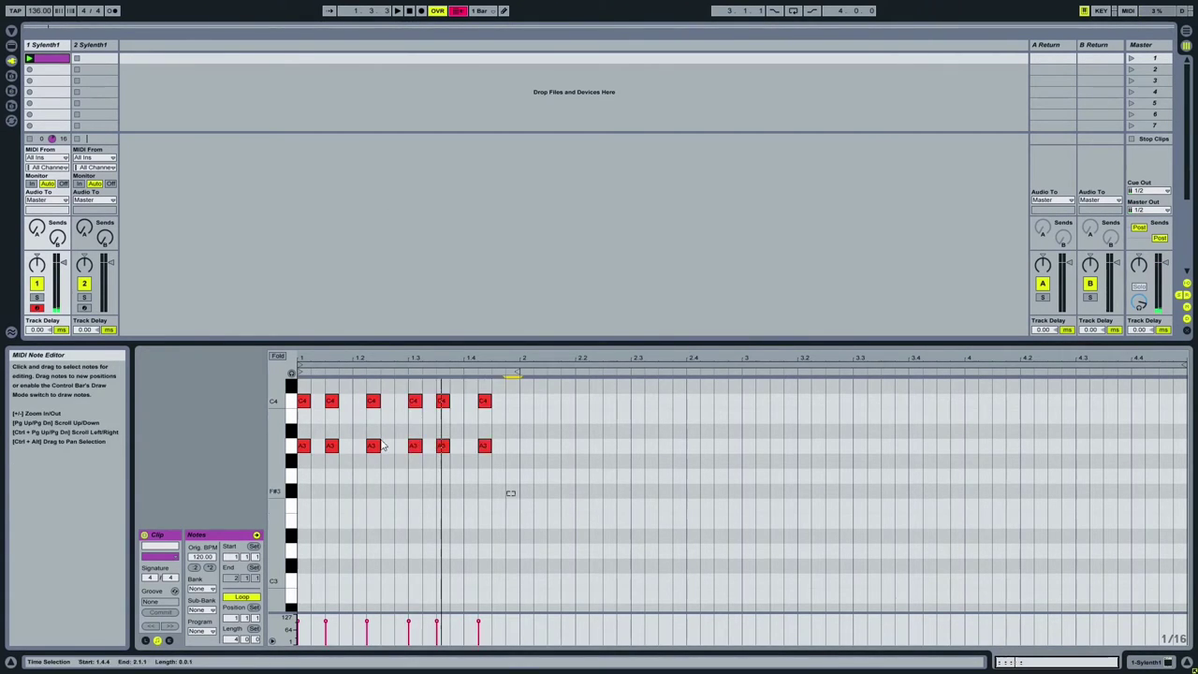
pyautogui.moveTo(515, 497); pyautogui.dragTo(300, 401)
pyautogui.hotkey('ctrl', 'd')
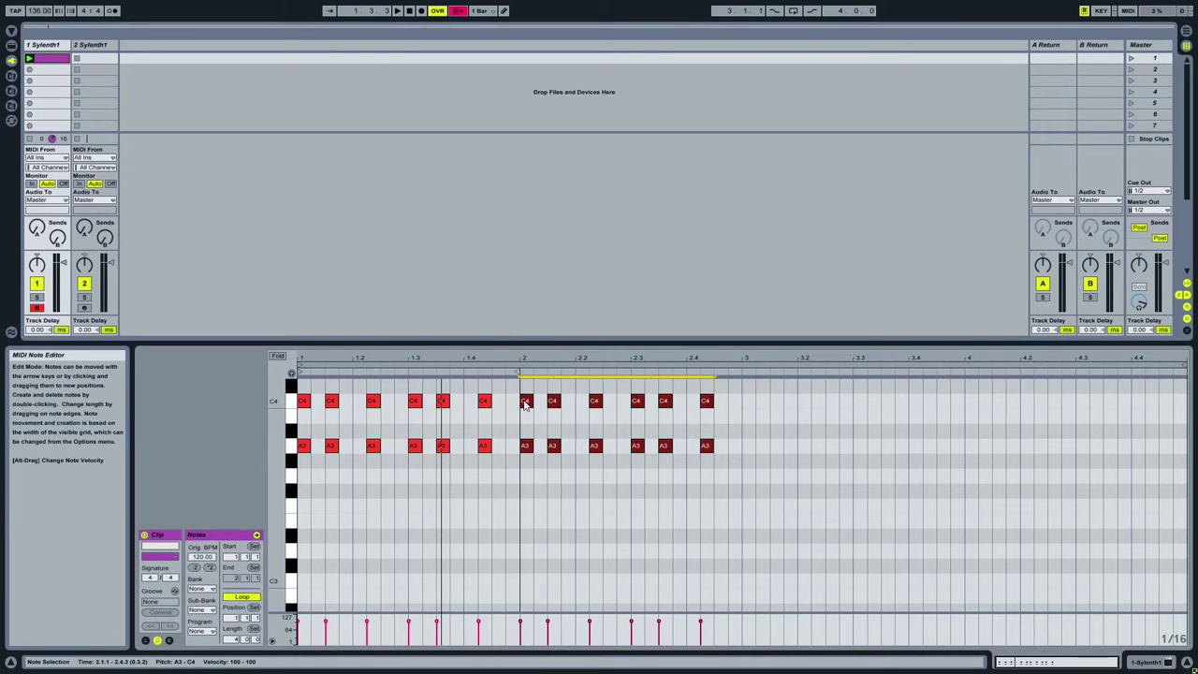
pyautogui.moveTo(725, 495); pyautogui.dragTo(303, 391)
pyautogui.hotkey('ctrl', 'd')
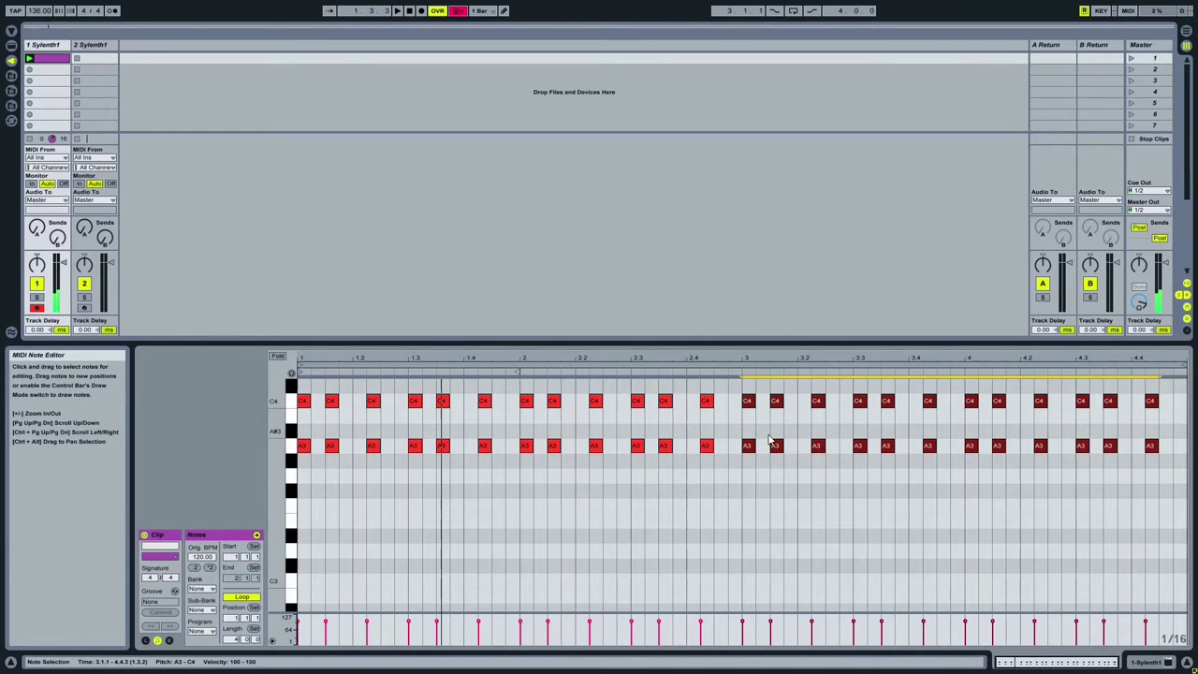
# Move bar 3's C4 notes to F3, bar 4's A3 notes to G3, and bar 4's last two C4 notes to B3
pyautogui.moveTo(748, 404); pyautogui.dragTo(951, 421)
pyautogui.moveTo(750, 404); pyautogui.dragTo(749, 507)
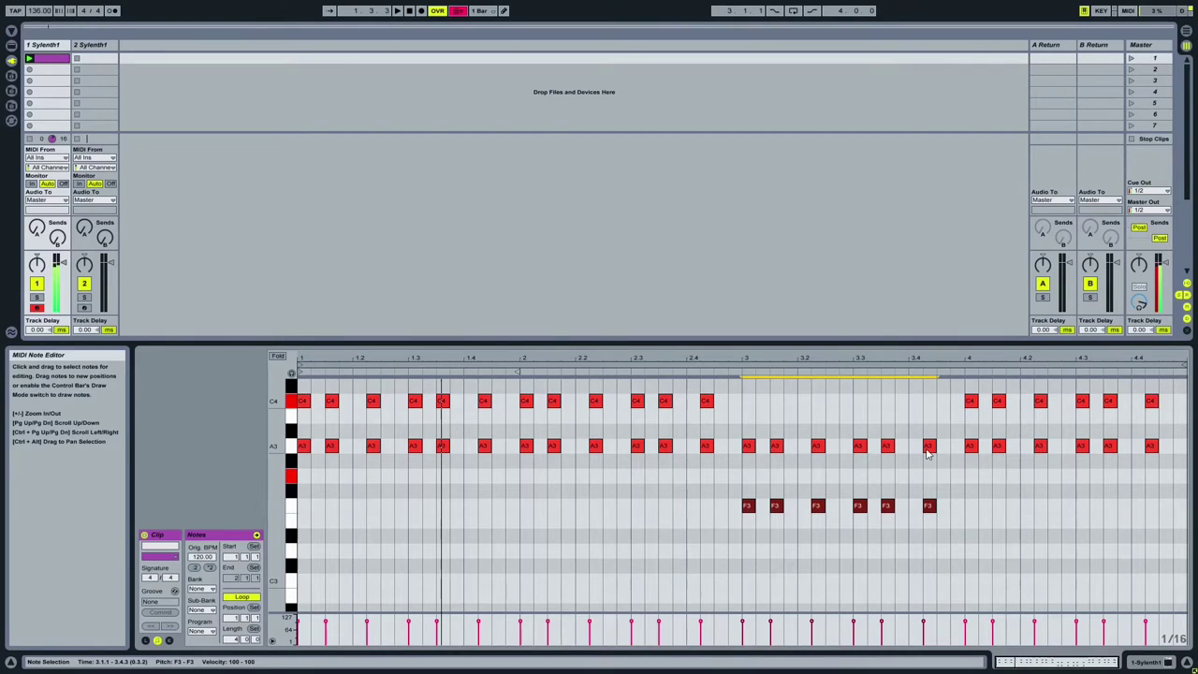
pyautogui.moveTo(963, 432); pyautogui.dragTo(1157, 464)
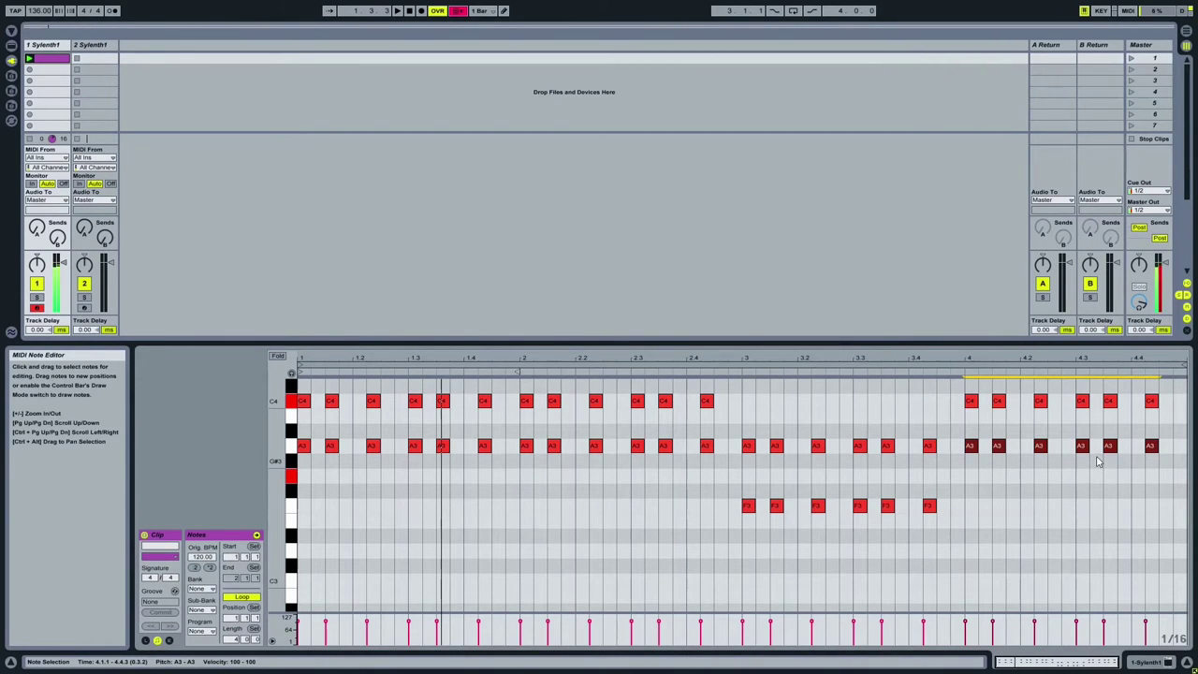
pyautogui.moveTo(971, 449); pyautogui.dragTo(974, 478)
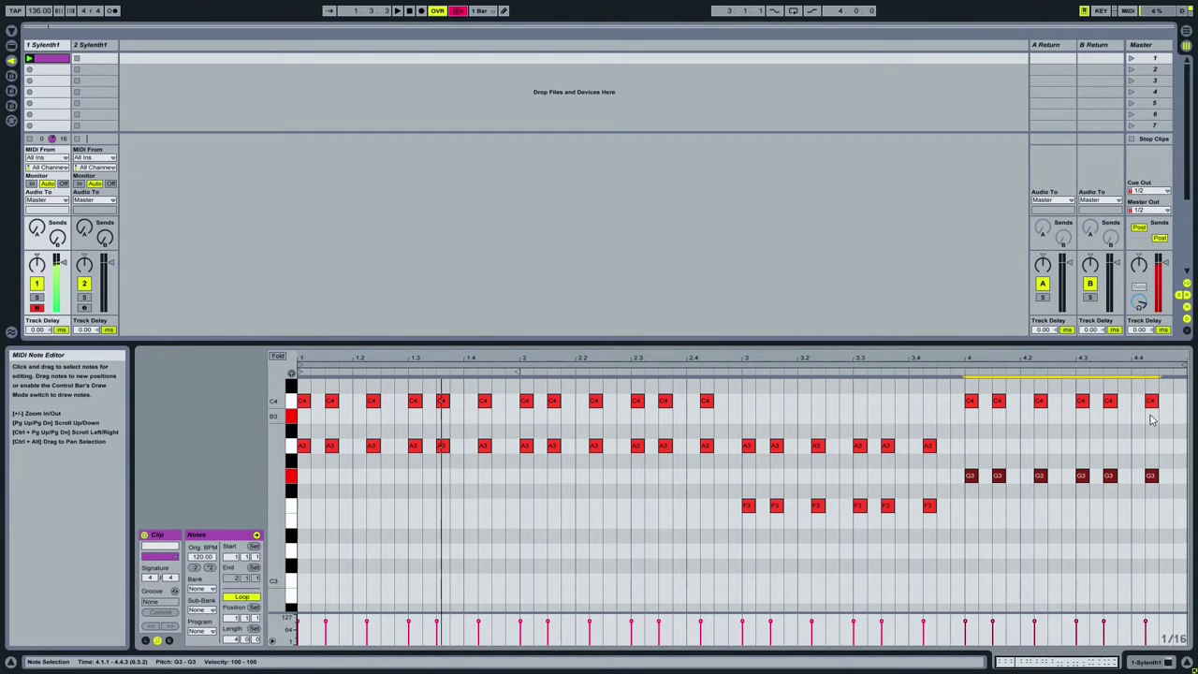
pyautogui.moveTo(1161, 422); pyautogui.dragTo(1115, 423)
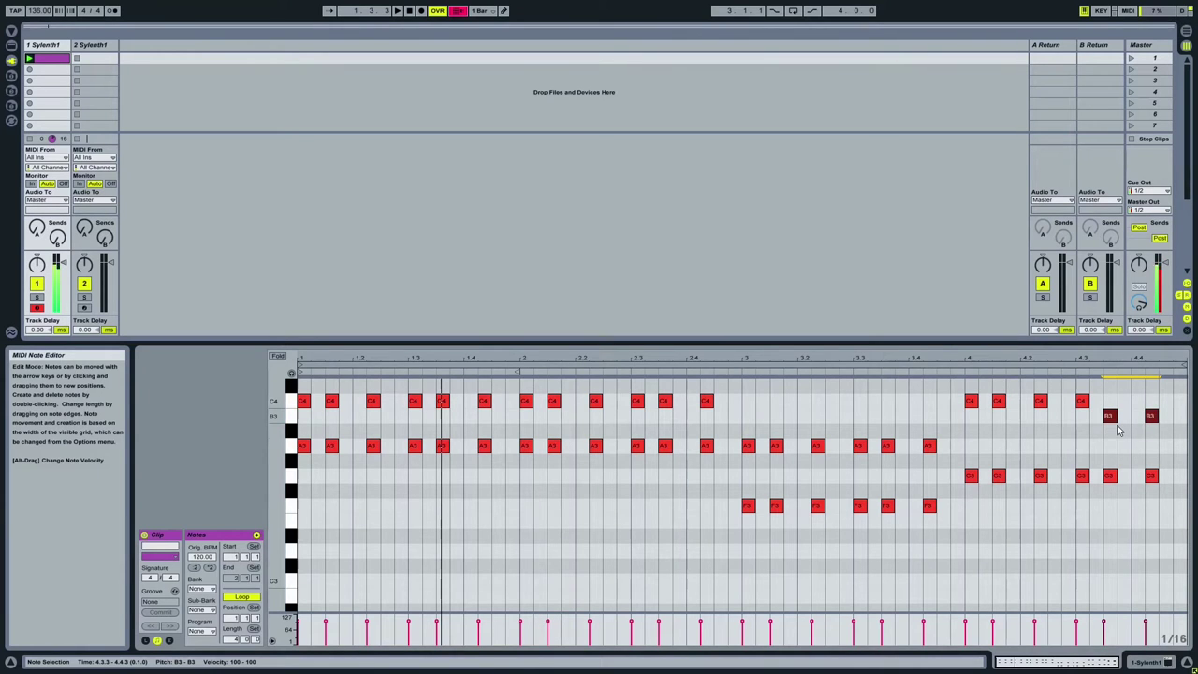
# Lengthen all notes in the clip by one 1/32 using the Narrow adaptive grid, and play the clip
pyautogui.moveTo(1166, 515); pyautogui.dragTo(302, 400)
pyautogui.rightClick(316, 388)
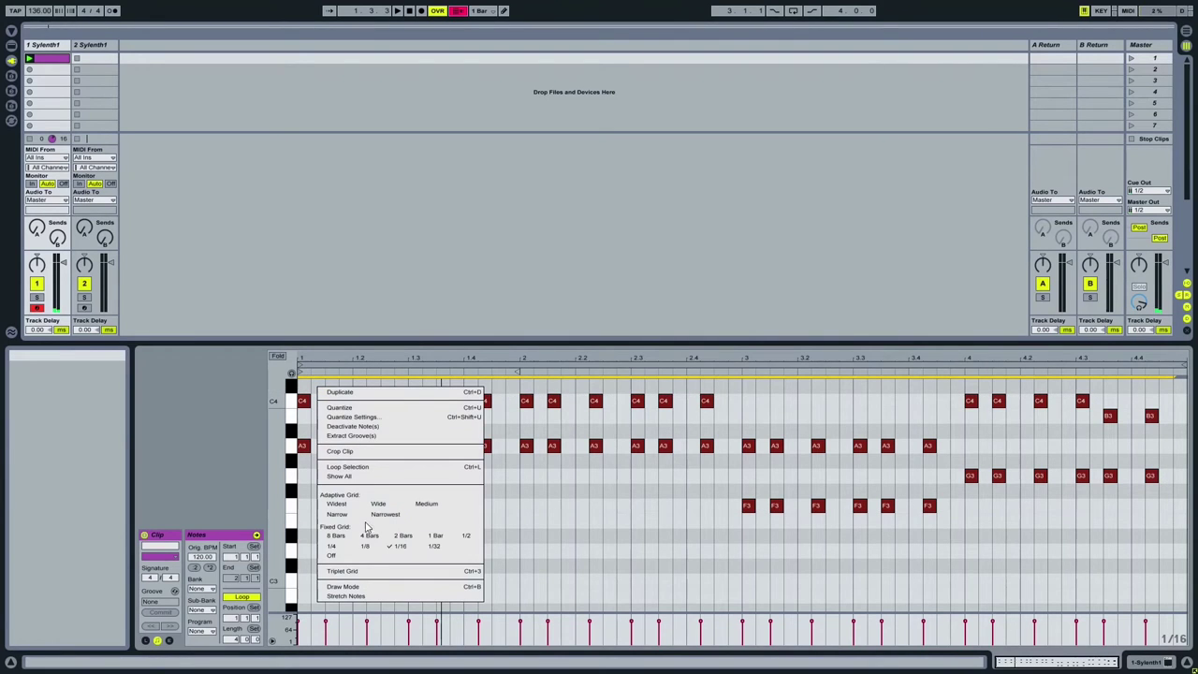
pyautogui.click(336, 514)
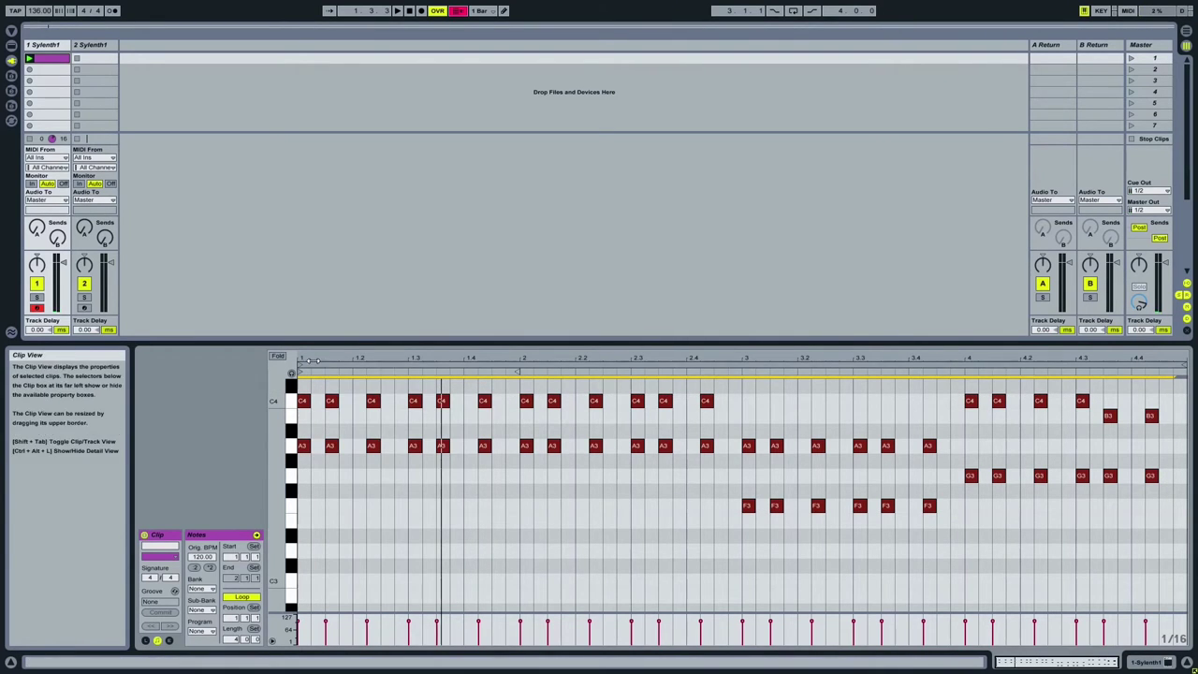
pyautogui.press('+')
pyautogui.hotkey('shift', 'Right')
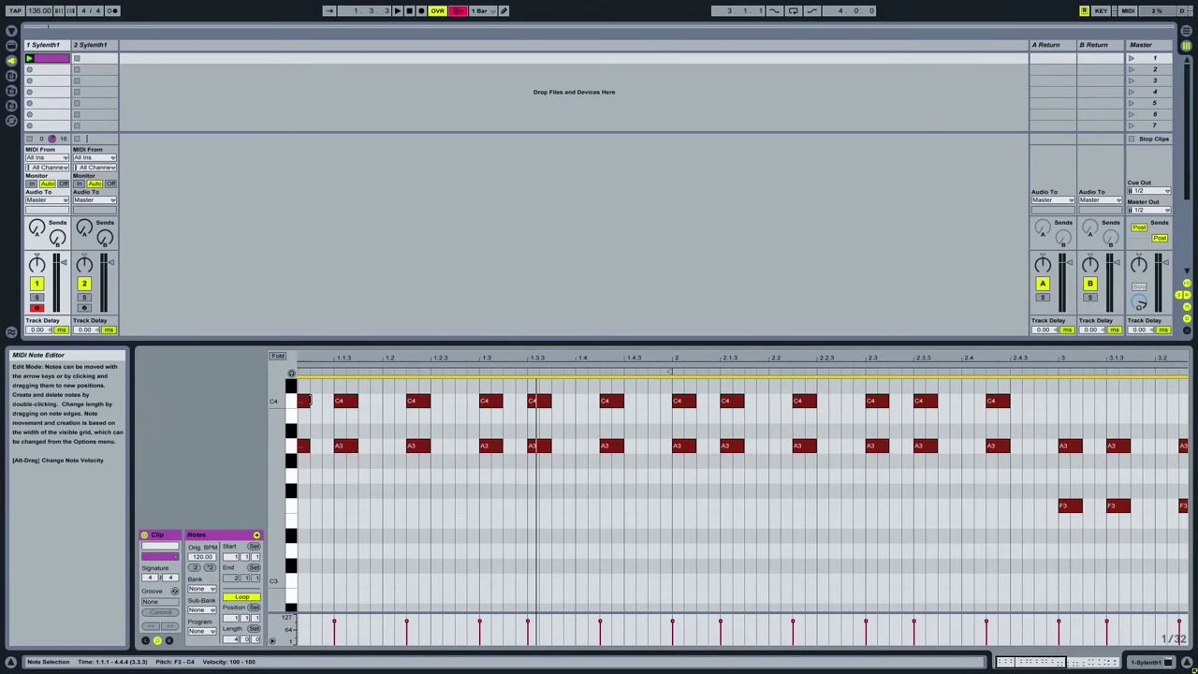
pyautogui.press('-')
pyautogui.press('-')
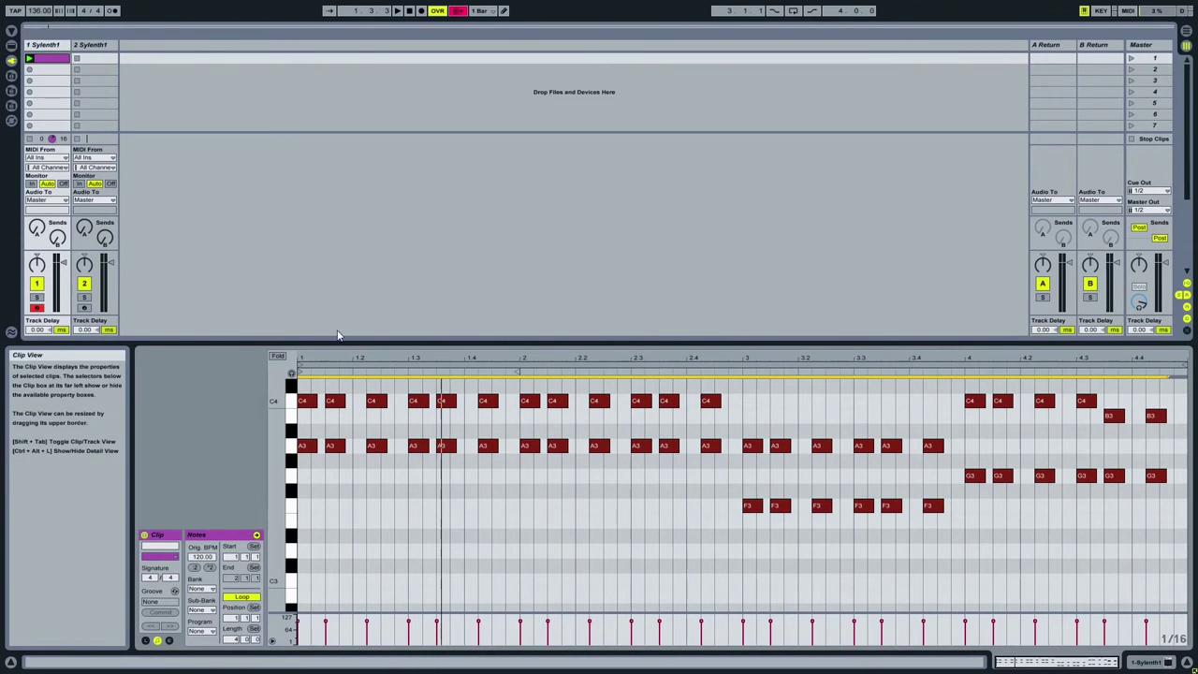
pyautogui.click(397, 11)
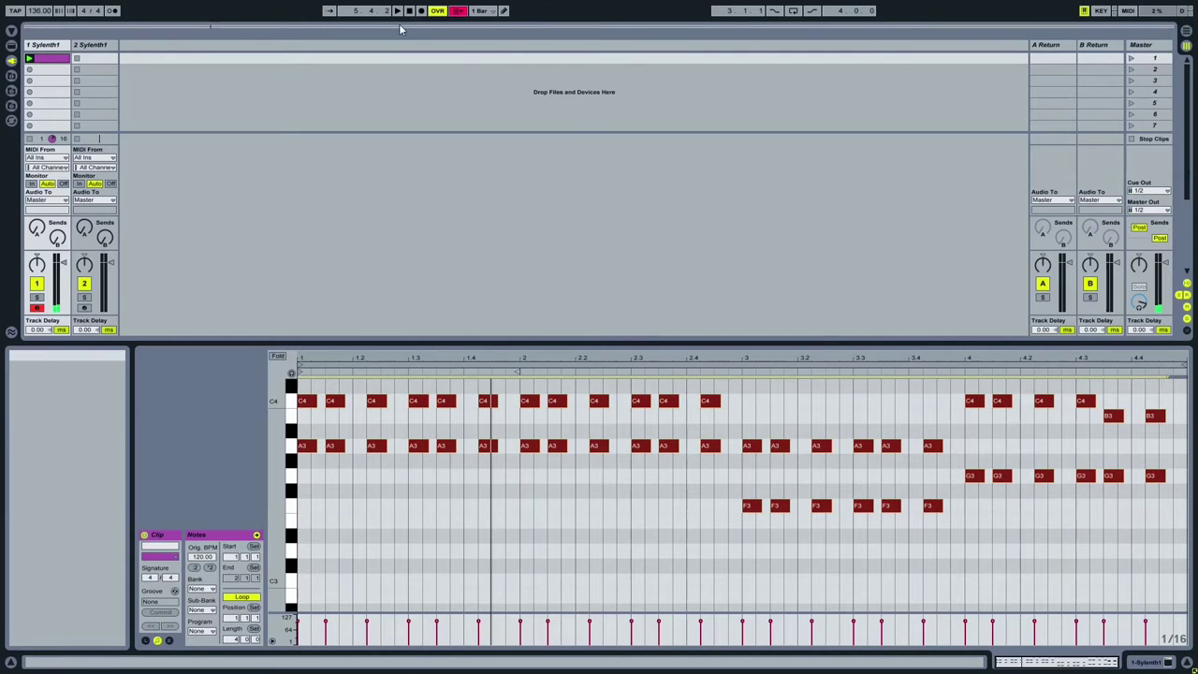
# Open the Sylenth1 editor on track 1 and start playback to hear the LD Follow preset
pyautogui.click(1144, 662)
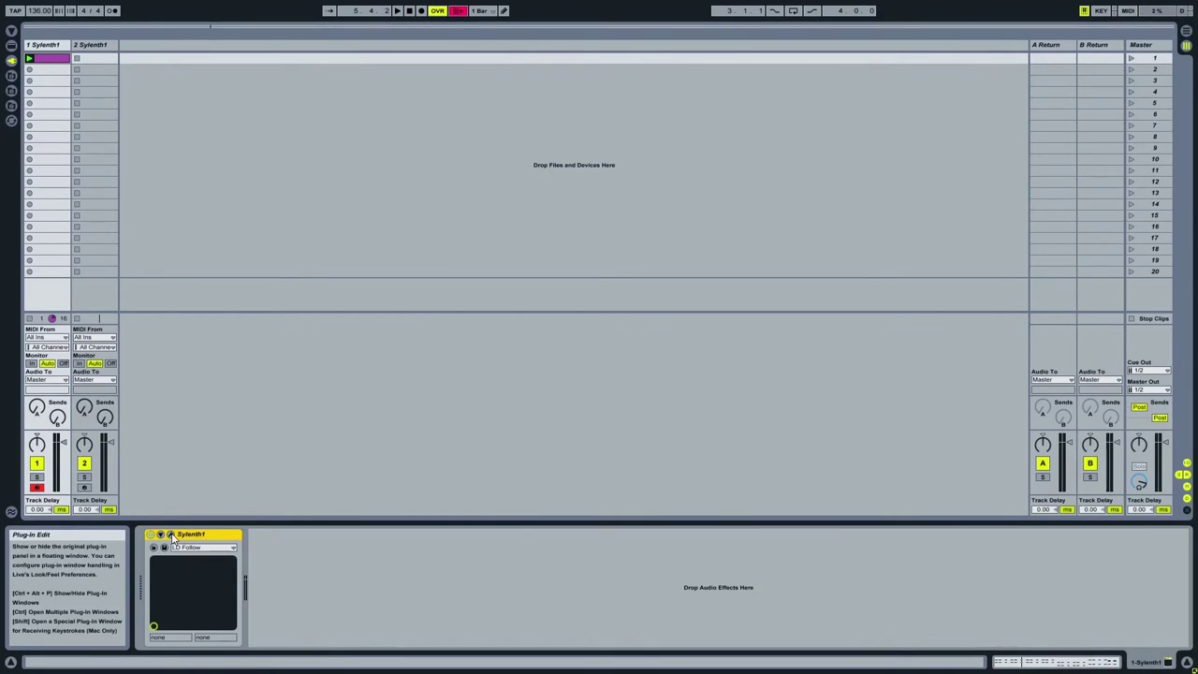
pyautogui.click(171, 535)
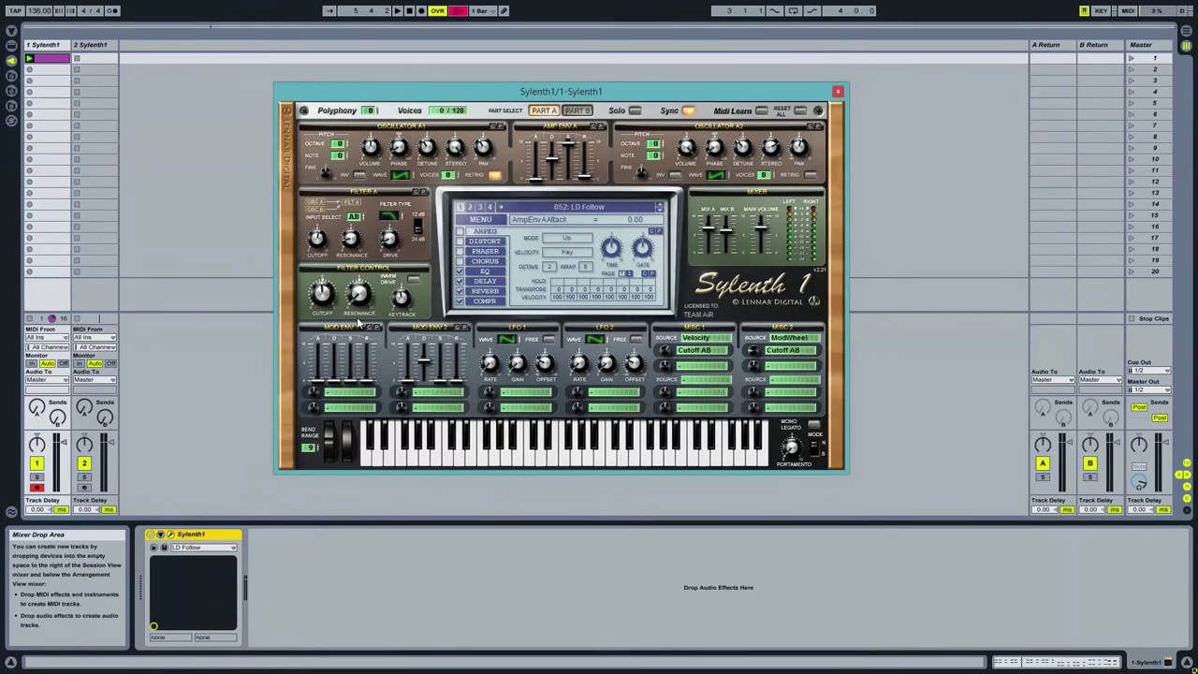
pyautogui.click(396, 13)
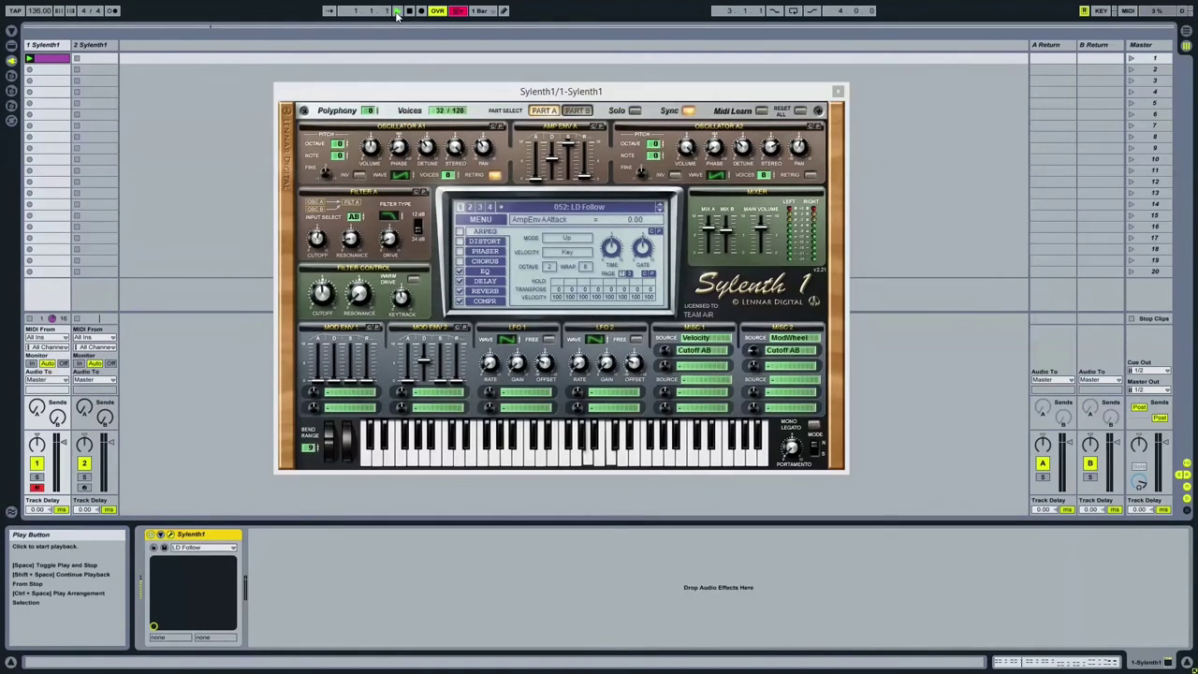
# Lower the sustain of Amp Envelope A, and set its release to 1.95 and its attack to 0.40
pyautogui.click(559, 161)
pyautogui.moveTo(568, 147); pyautogui.dragTo(569, 165)
pyautogui.moveTo(581, 213); pyautogui.dragTo(581, 238)
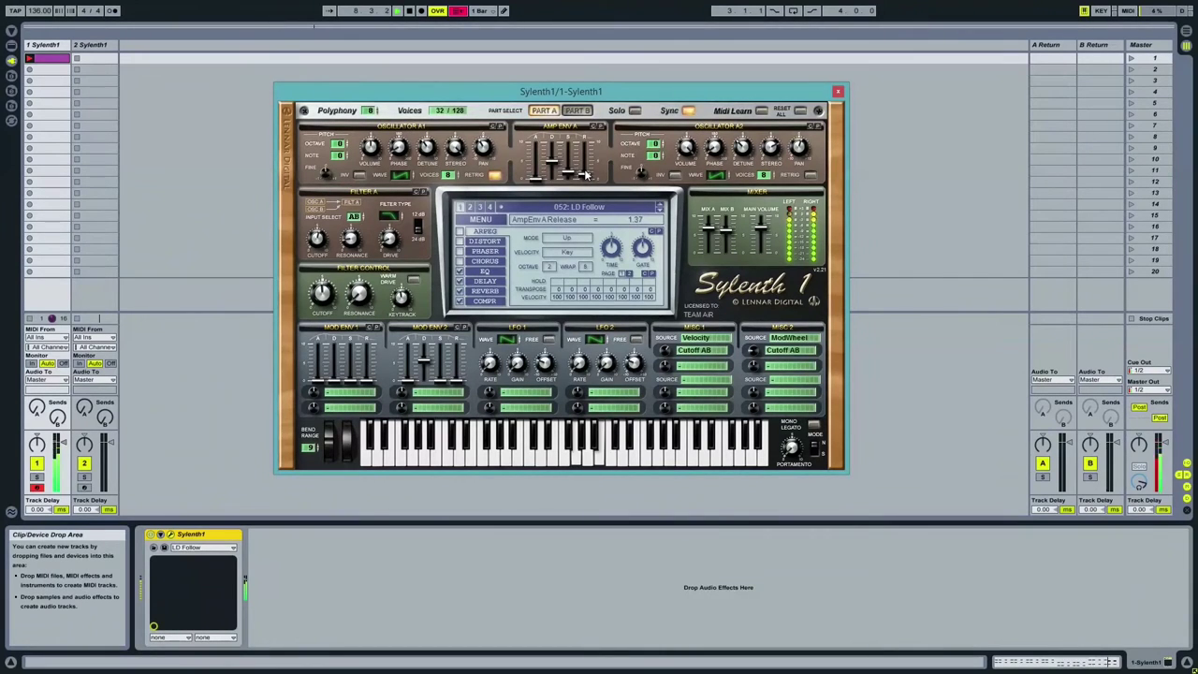
pyautogui.moveTo(585, 176); pyautogui.dragTo(585, 169)
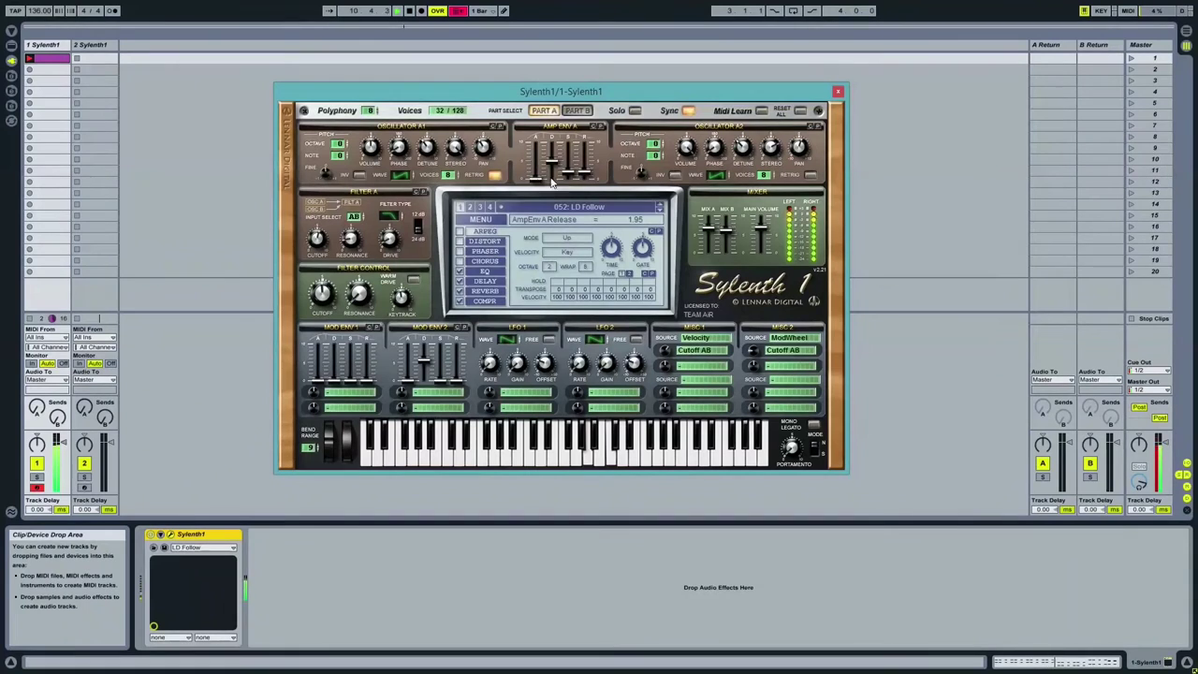
pyautogui.click(535, 184)
pyautogui.moveTo(535, 183); pyautogui.dragTo(534, 181)
pyautogui.moveTo(534, 180); pyautogui.dragTo(535, 178)
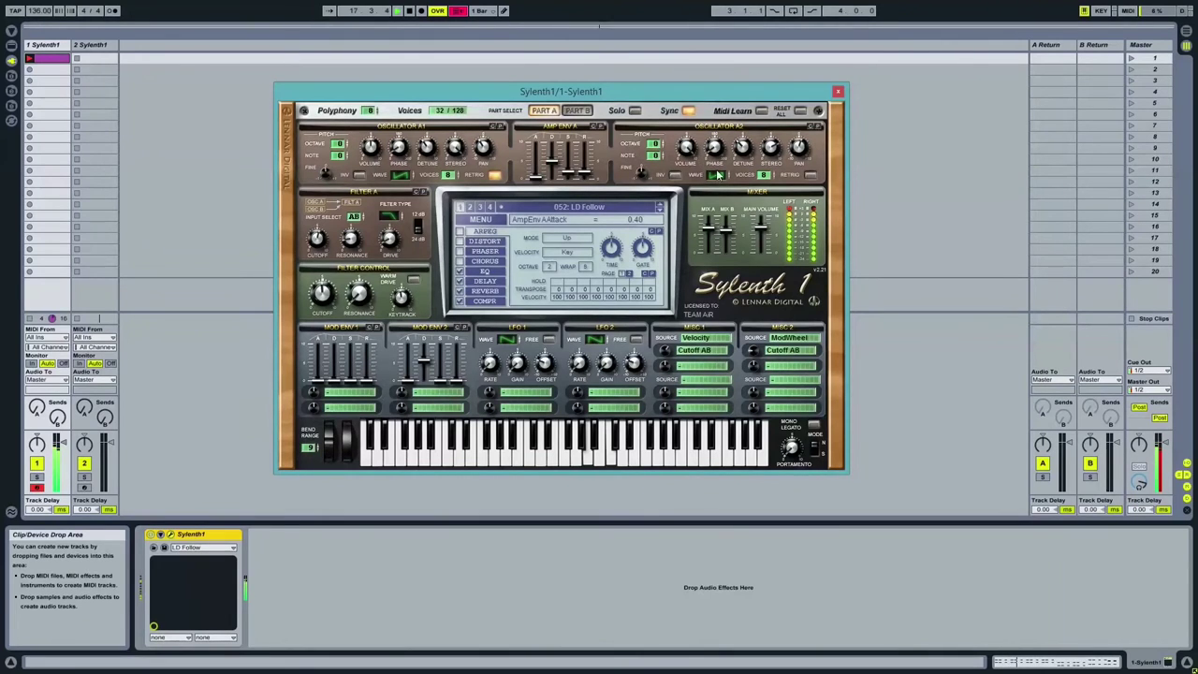
# Set the synth's Mix B level to 5.00 and turn off the delay's ping pong
pyautogui.click(727, 232)
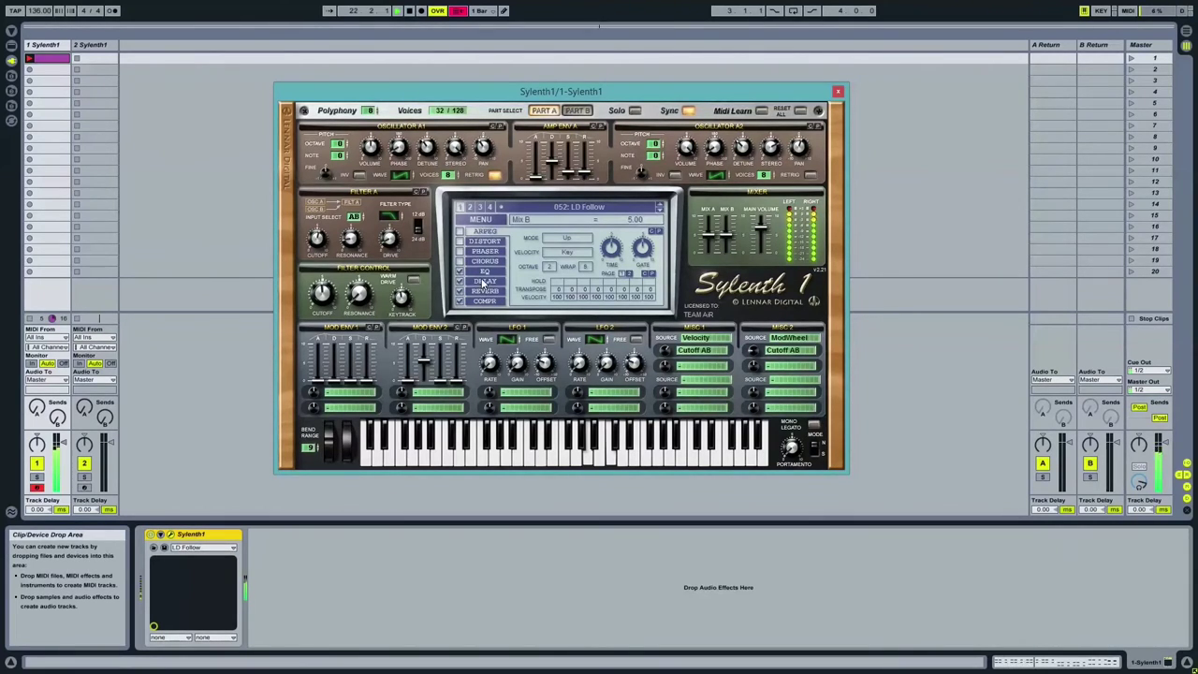
pyautogui.click(484, 271)
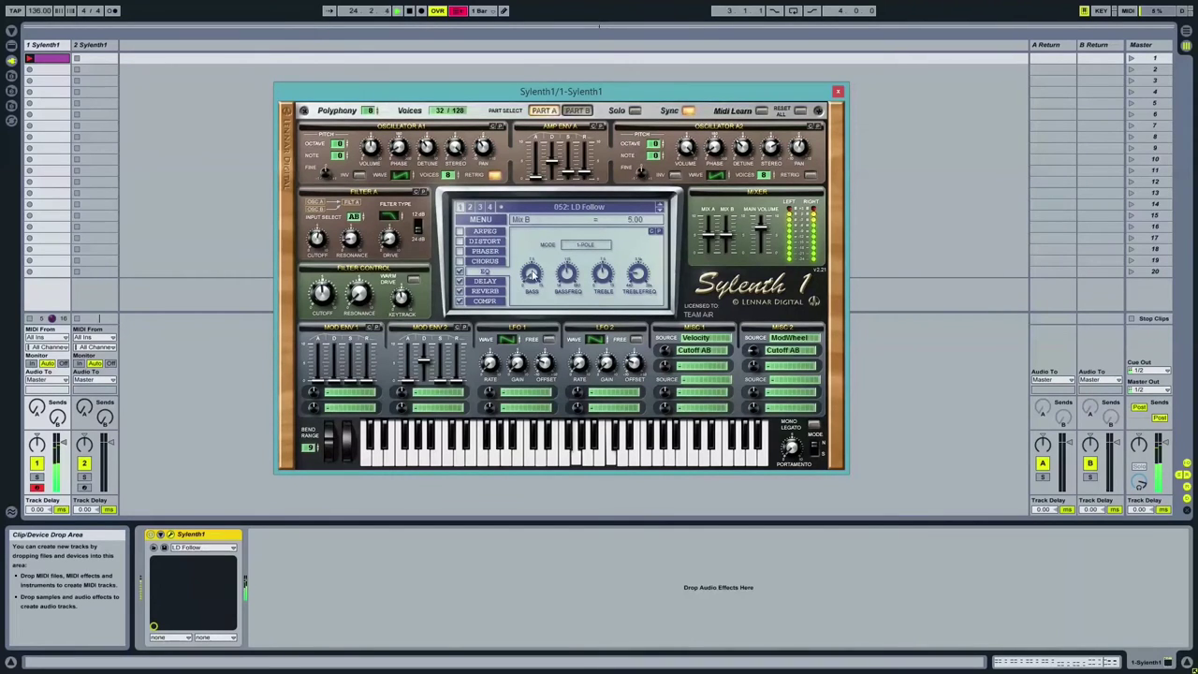
pyautogui.click(485, 281)
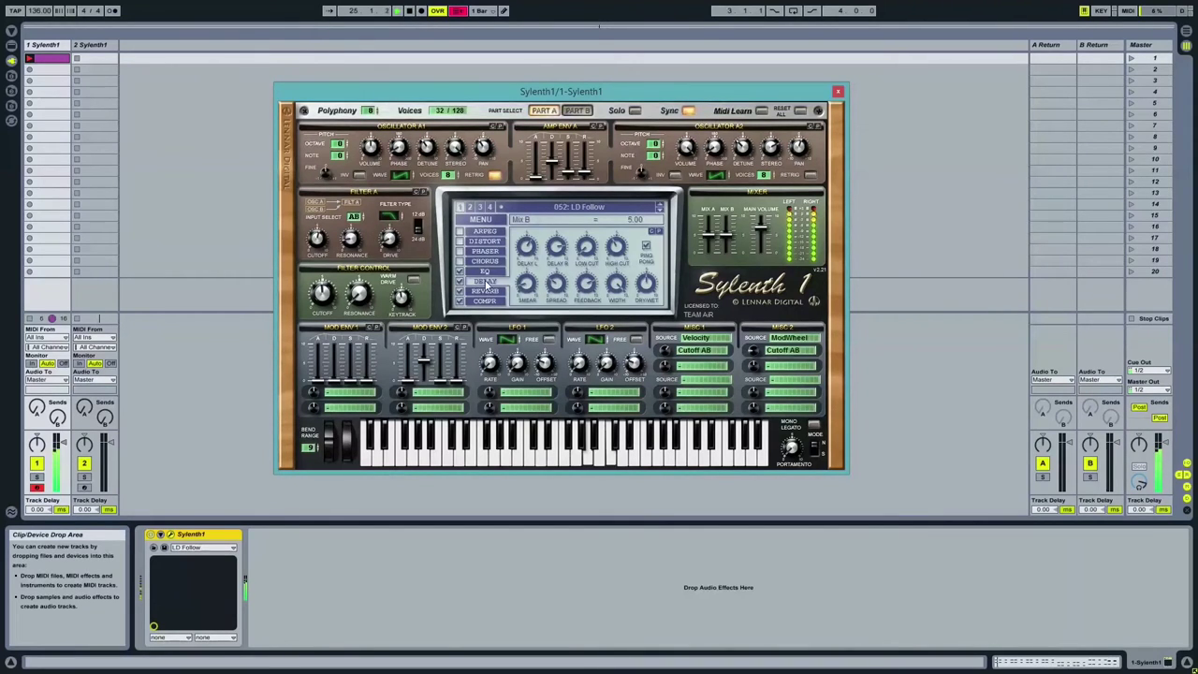
pyautogui.click(646, 247)
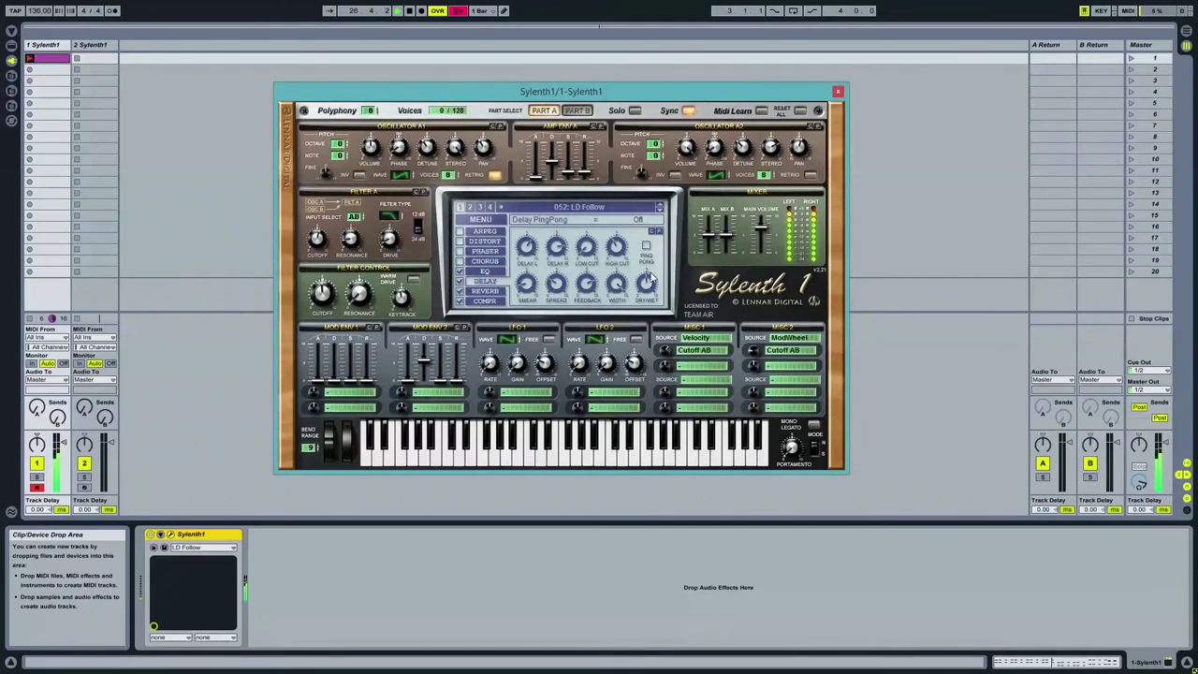
# Set the delay's feedback to 70.90 % and its dry/wet mix to 55.00 %
pyautogui.click(586, 283)
pyautogui.moveTo(583, 285); pyautogui.dragTo(584, 292)
pyautogui.moveTo(587, 292); pyautogui.dragTo(587, 293)
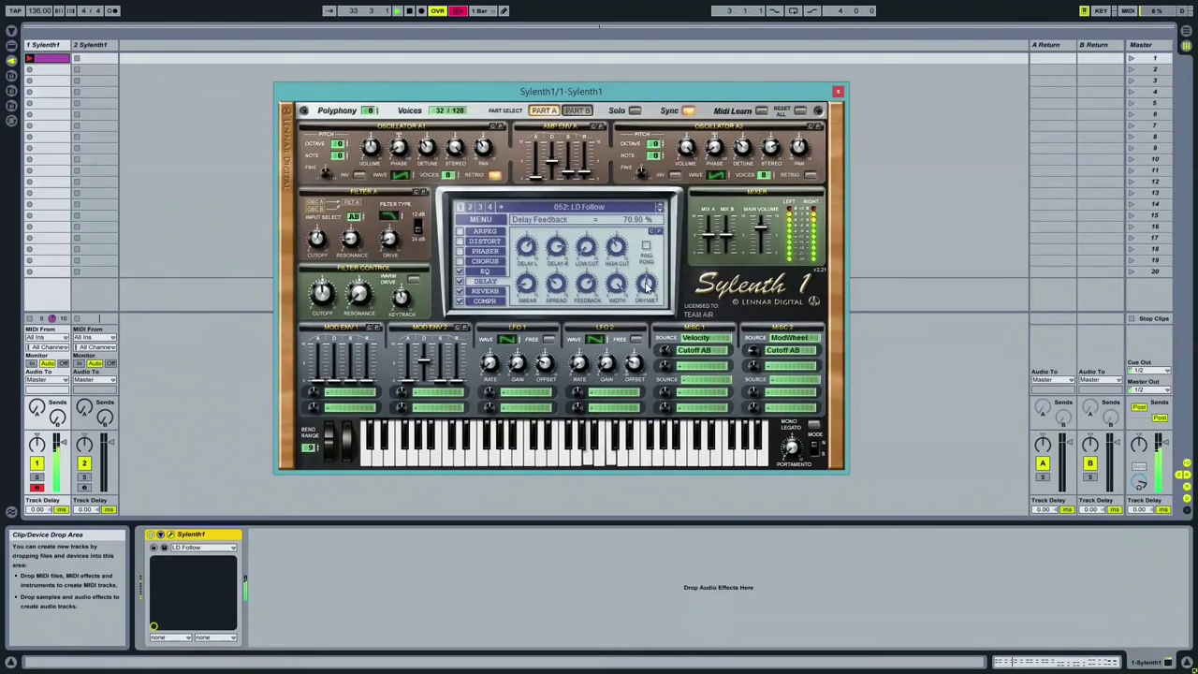
pyautogui.click(646, 285)
pyautogui.moveTo(646, 284); pyautogui.dragTo(646, 283)
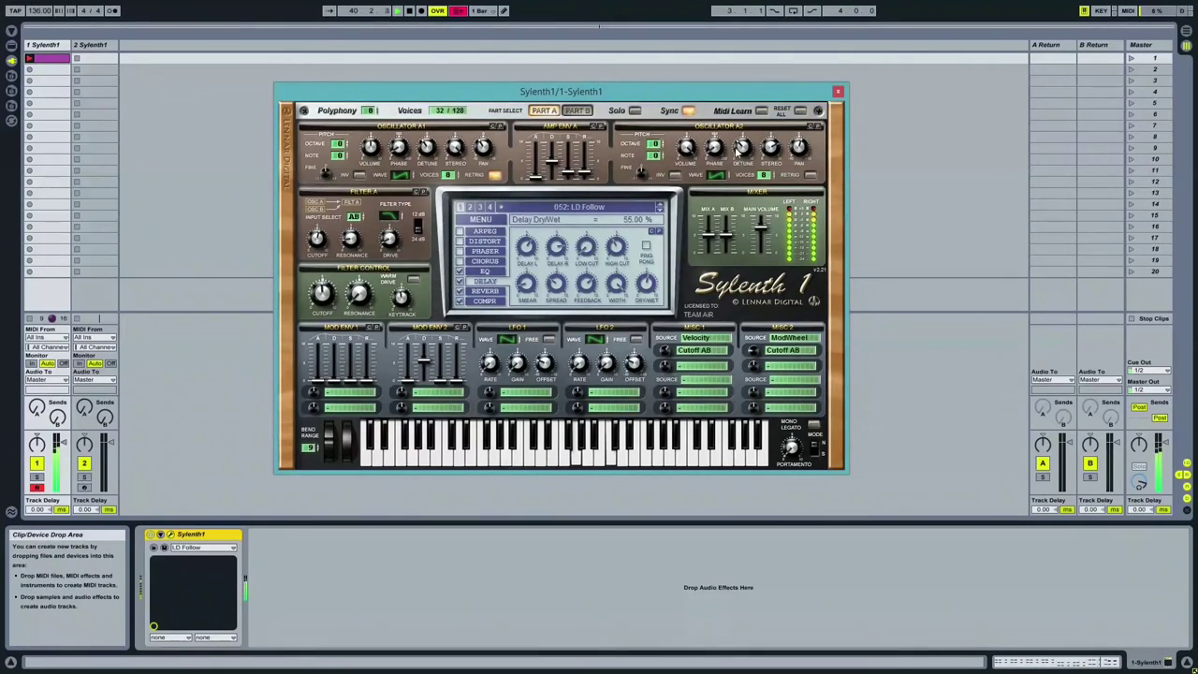
# Close the synth editor and copy track 1's clip into the first slot of track 2
pyautogui.click(838, 94)
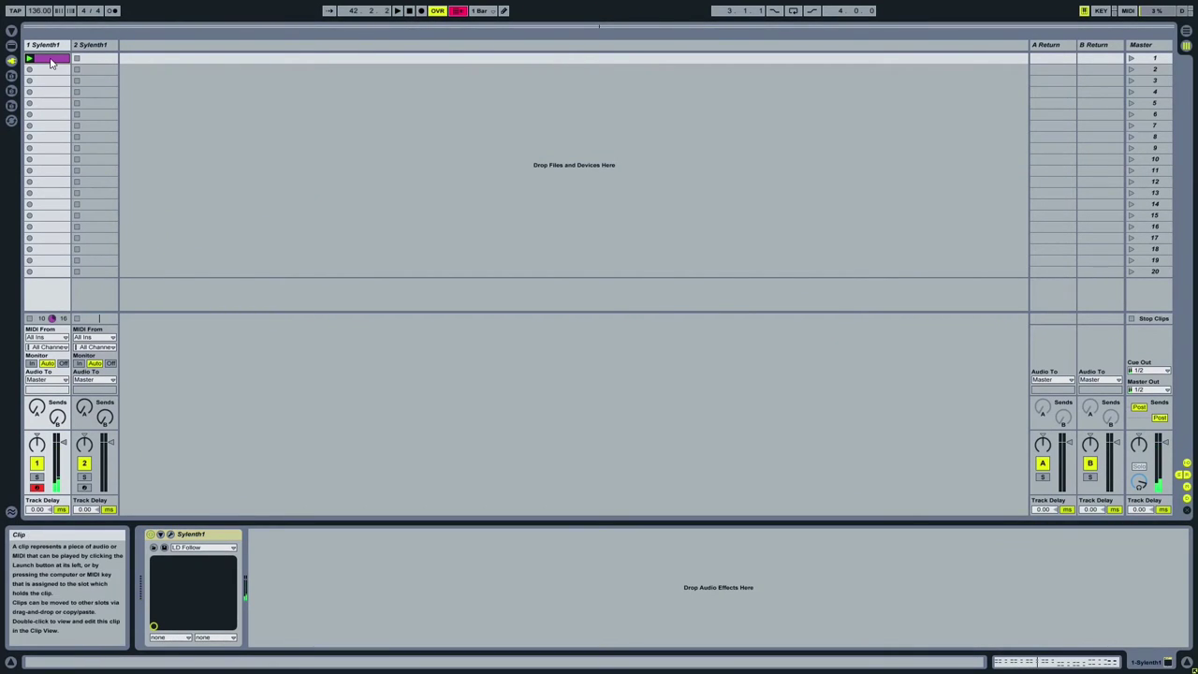
pyautogui.moveTo(51, 62); pyautogui.dragTo(94, 65)
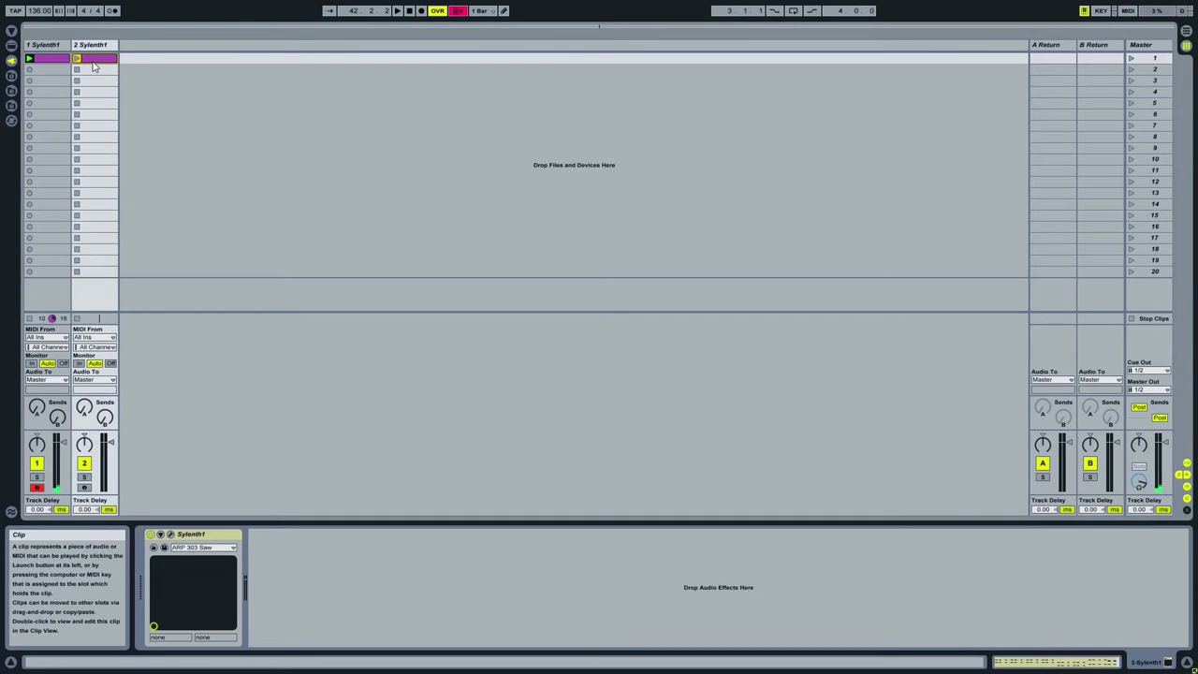
# In track 2's clip, delete the repeated notes, keeping only the chords starting at 1, 3, 4 and 4.3.3
pyautogui.doubleClick(94, 61)
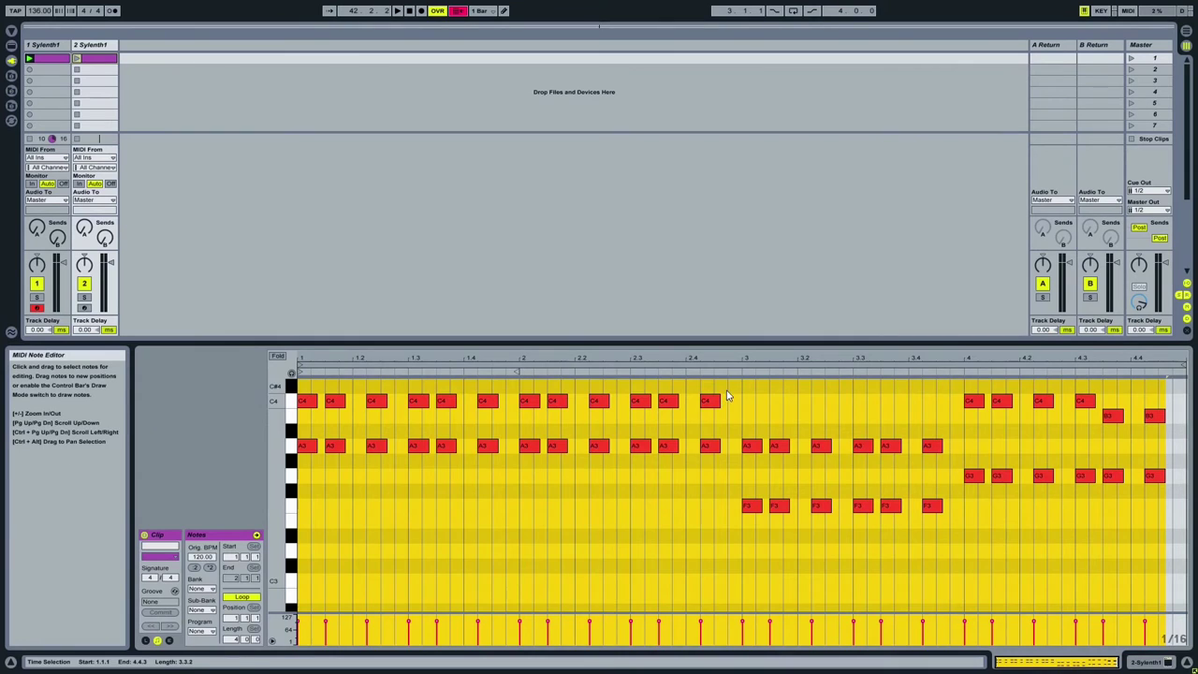
pyautogui.moveTo(728, 396); pyautogui.dragTo(327, 503)
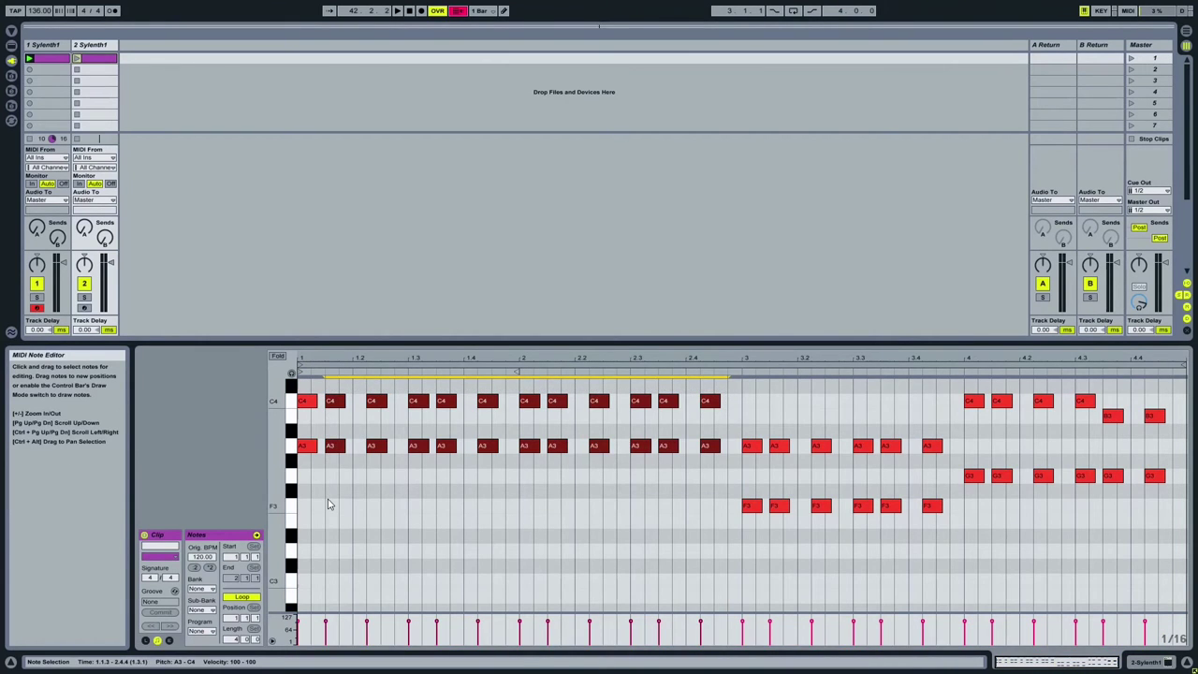
pyautogui.press('Delete')
pyautogui.moveTo(785, 426); pyautogui.dragTo(942, 543)
pyautogui.press('Delete')
pyautogui.moveTo(998, 386); pyautogui.dragTo(1109, 503)
pyautogui.moveTo(1100, 505); pyautogui.dragTo(1100, 505)
pyautogui.press('Delete')
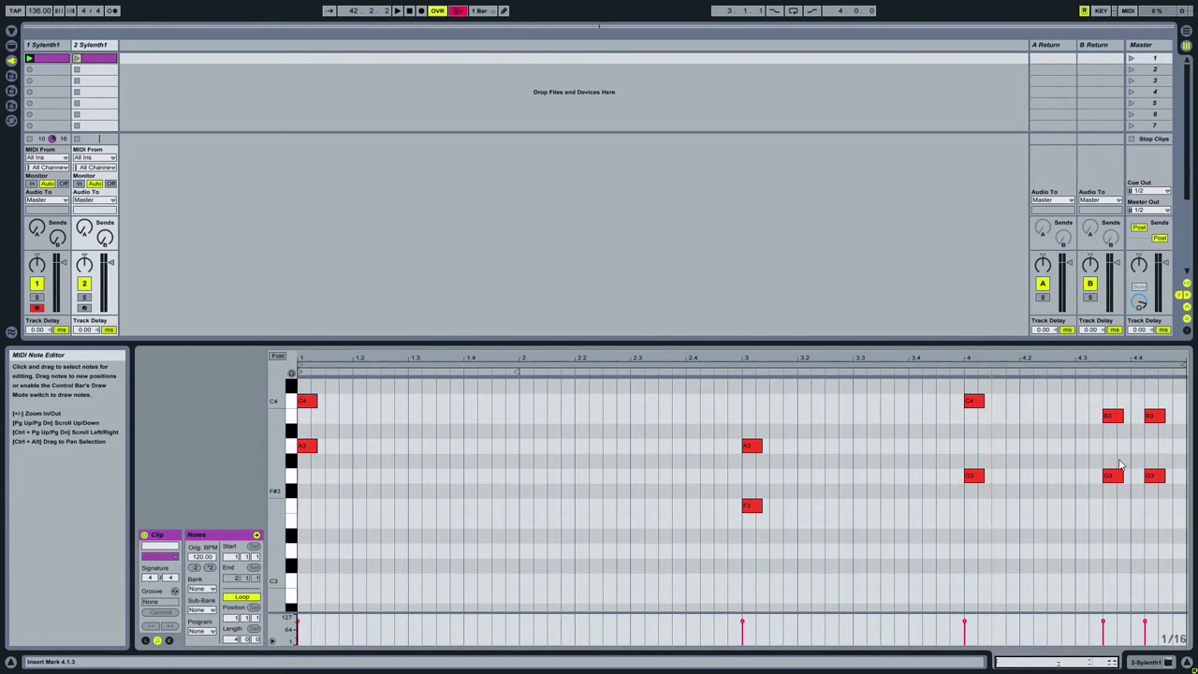
pyautogui.moveTo(1136, 408); pyautogui.dragTo(1075, 400)
pyautogui.press('Delete')
# Set the note grid to 1/4 and lengthen the final G3–B3 chord to the end of the clip
pyautogui.rightClick(1056, 447)
pyautogui.click(899, 391)
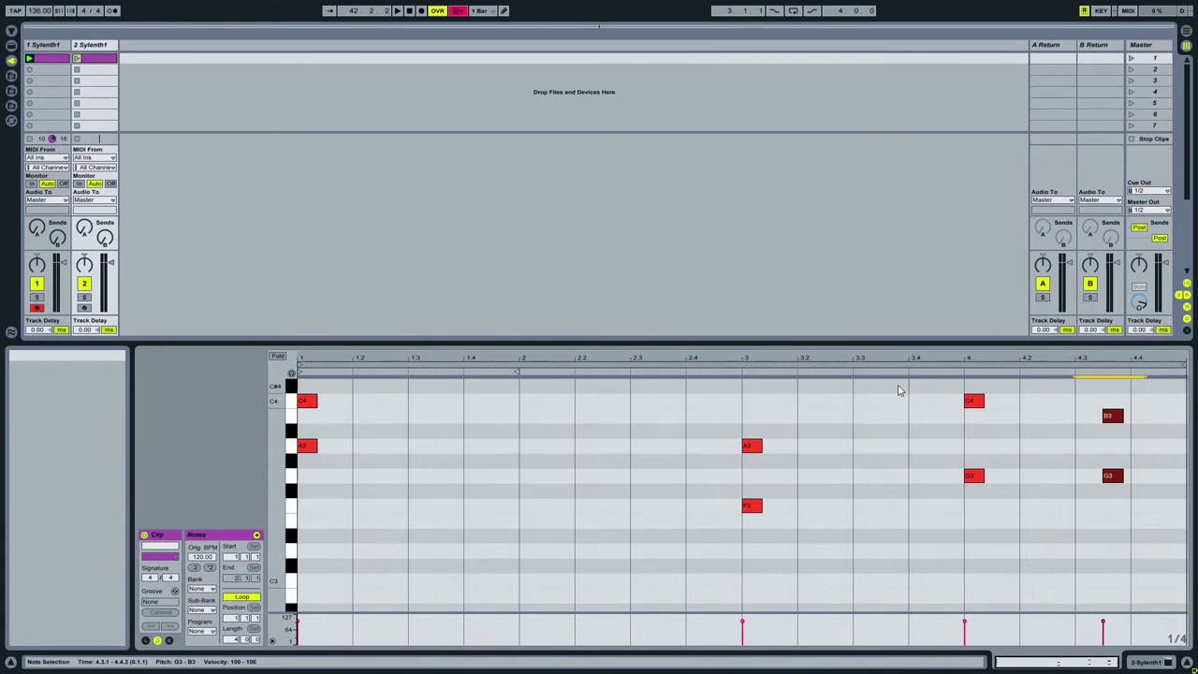
pyautogui.moveTo(1123, 478); pyautogui.dragTo(1188, 479)
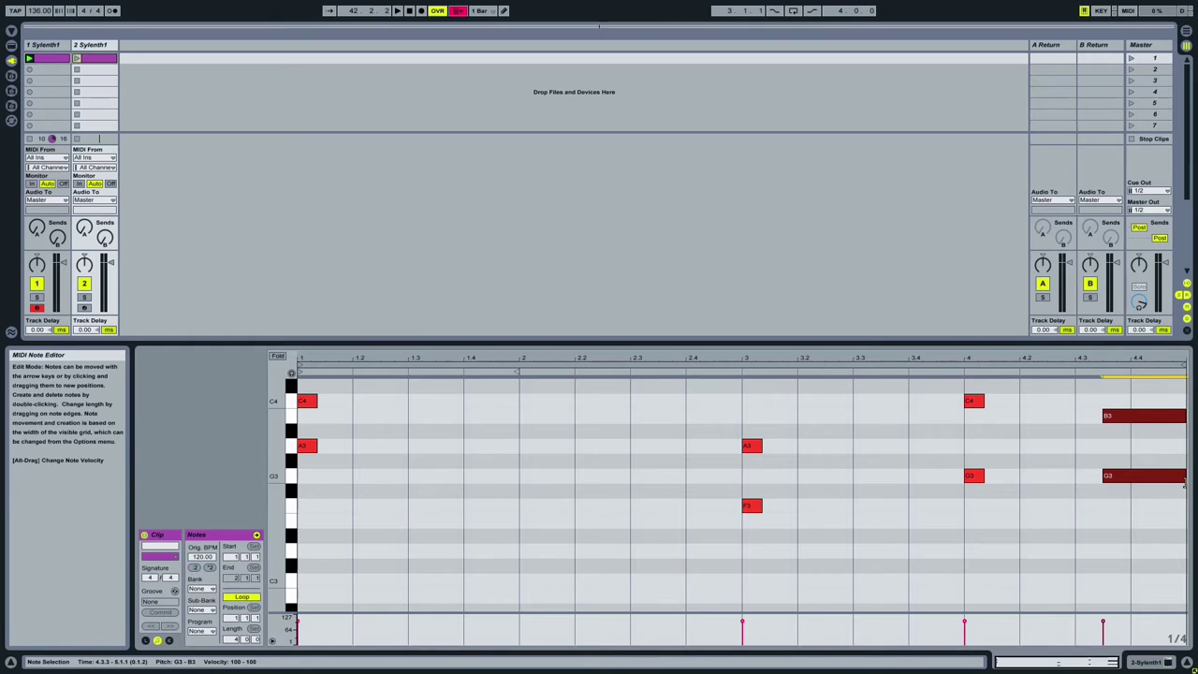
# Extend the chords in bars 4, 3 and 1 so each lasts until the next one starts, refining the grid to 1/8
pyautogui.moveTo(1066, 509); pyautogui.dragTo(1097, 408)
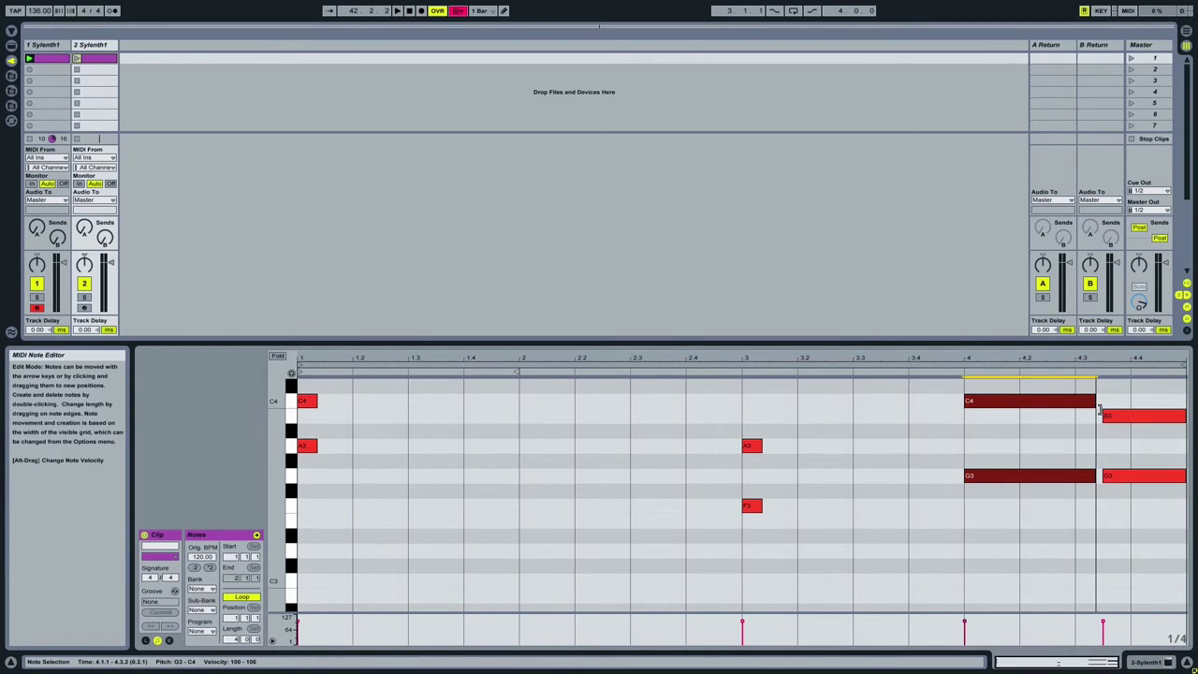
pyautogui.rightClick(1119, 405)
pyautogui.click(1003, 562)
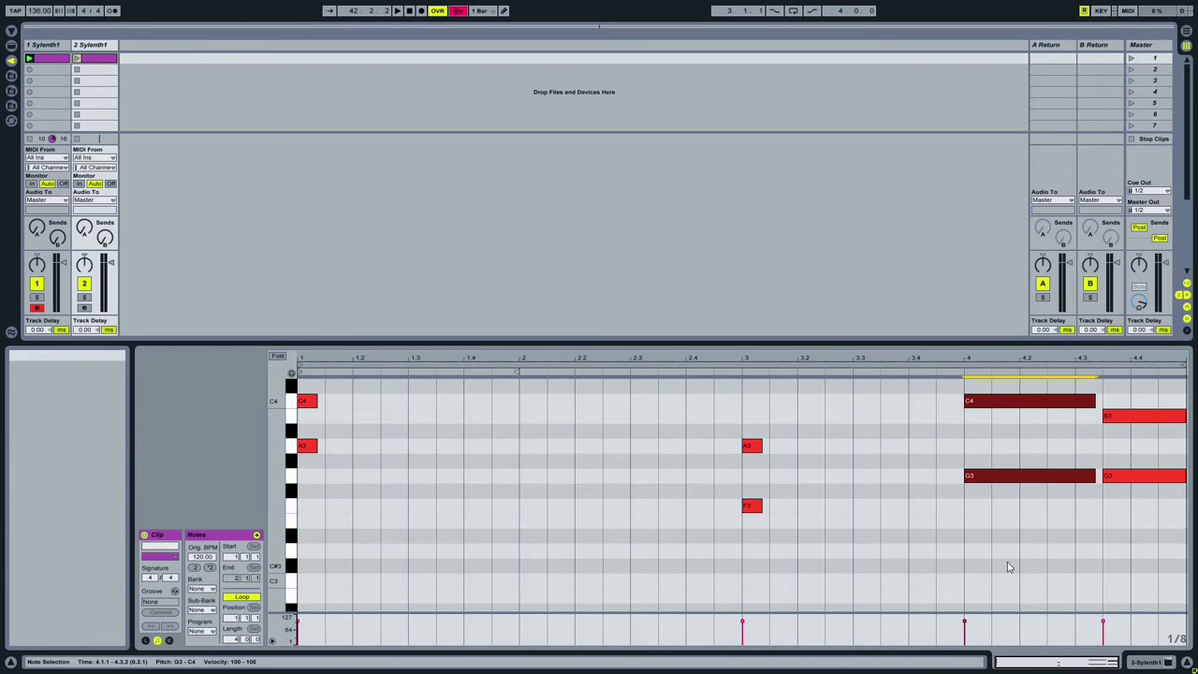
pyautogui.moveTo(1099, 400); pyautogui.dragTo(1103, 400)
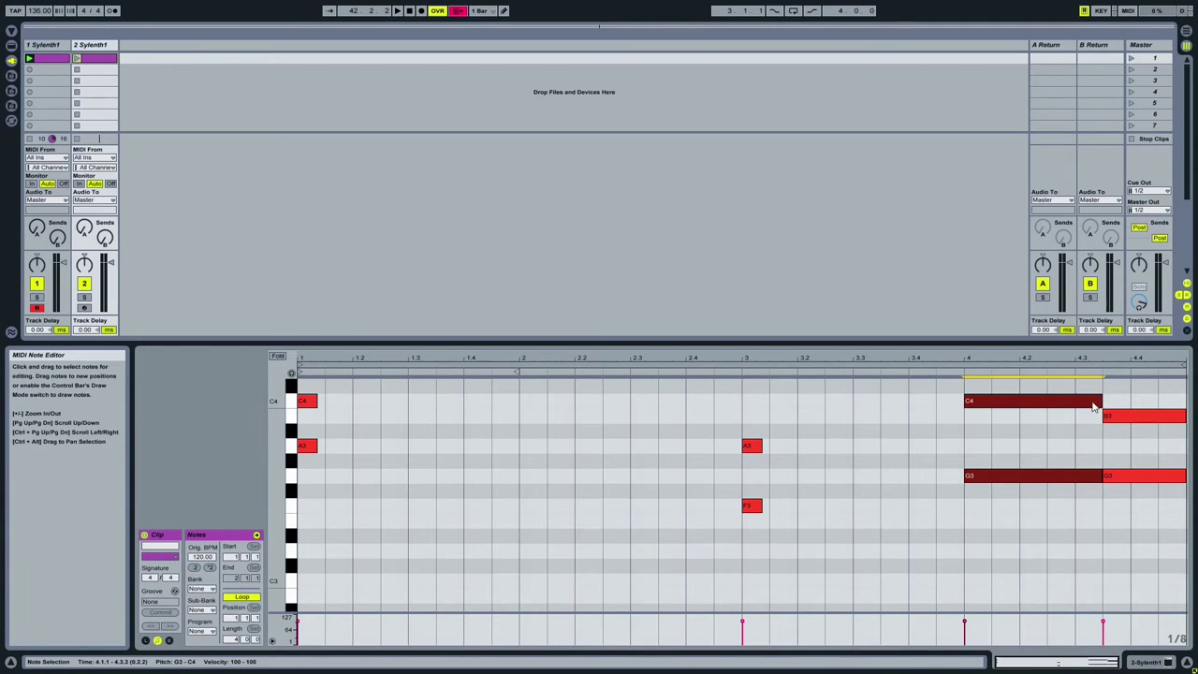
pyautogui.moveTo(846, 548); pyautogui.dragTo(965, 447)
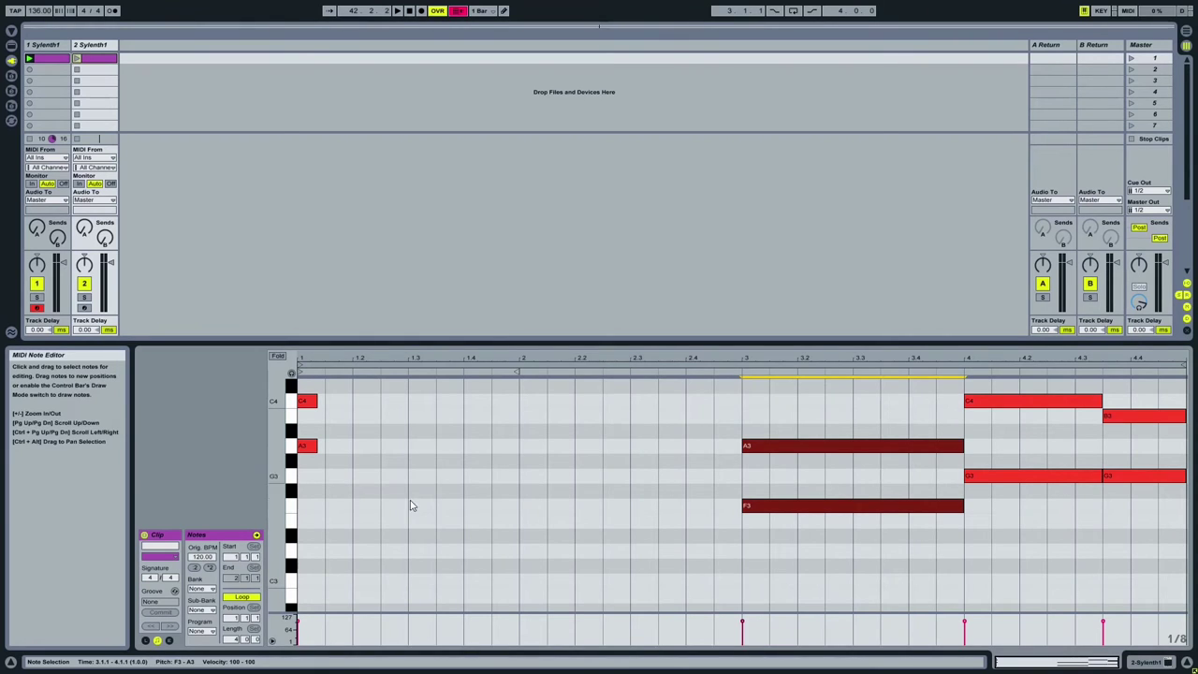
pyautogui.moveTo(408, 502)
pyautogui.mouseDown()
pyautogui.moveTo(300, 393)
pyautogui.moveTo(313, 407)
pyautogui.moveTo(634, 420)
pyautogui.moveTo(741, 440)
pyautogui.mouseUp()
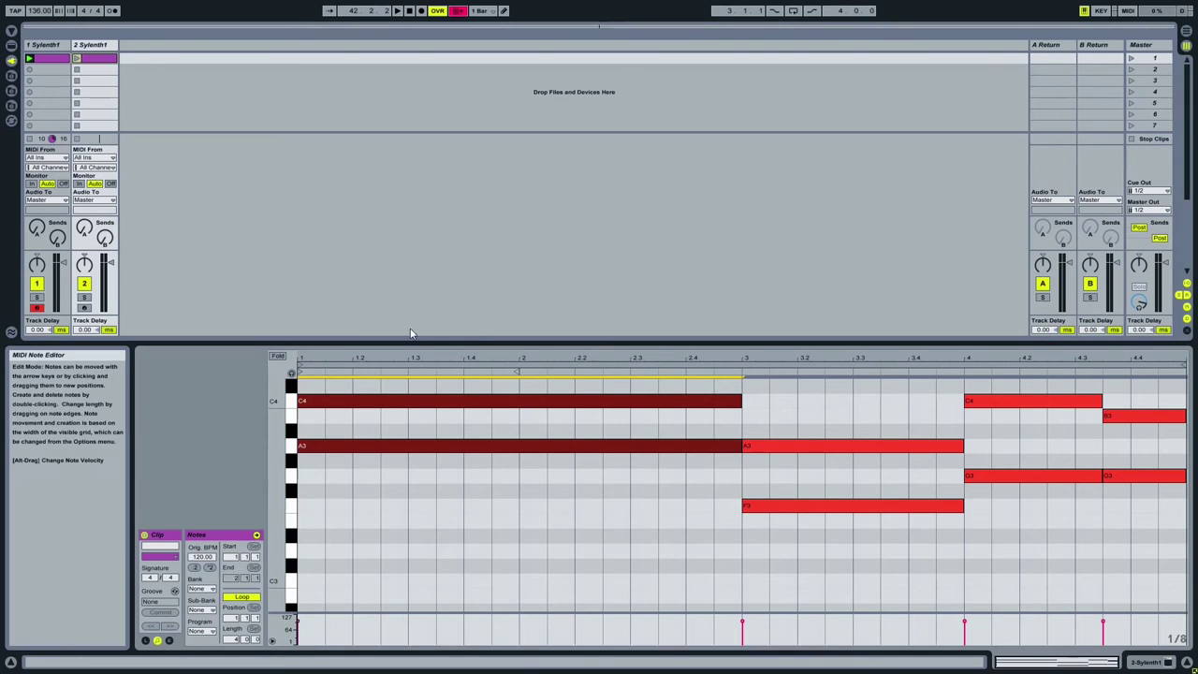
# Solo and arm track 2 and open its Sylenth1 editor, placing the window near the centre of the workspace
pyautogui.click(83, 297)
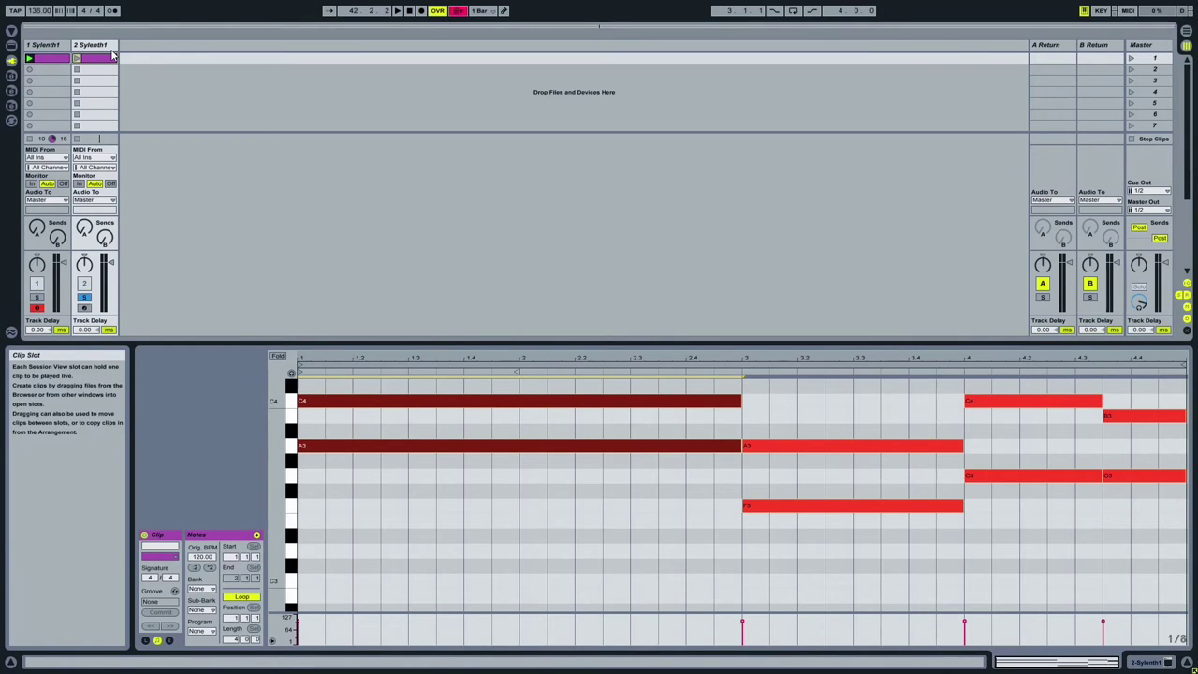
pyautogui.click(239, 583)
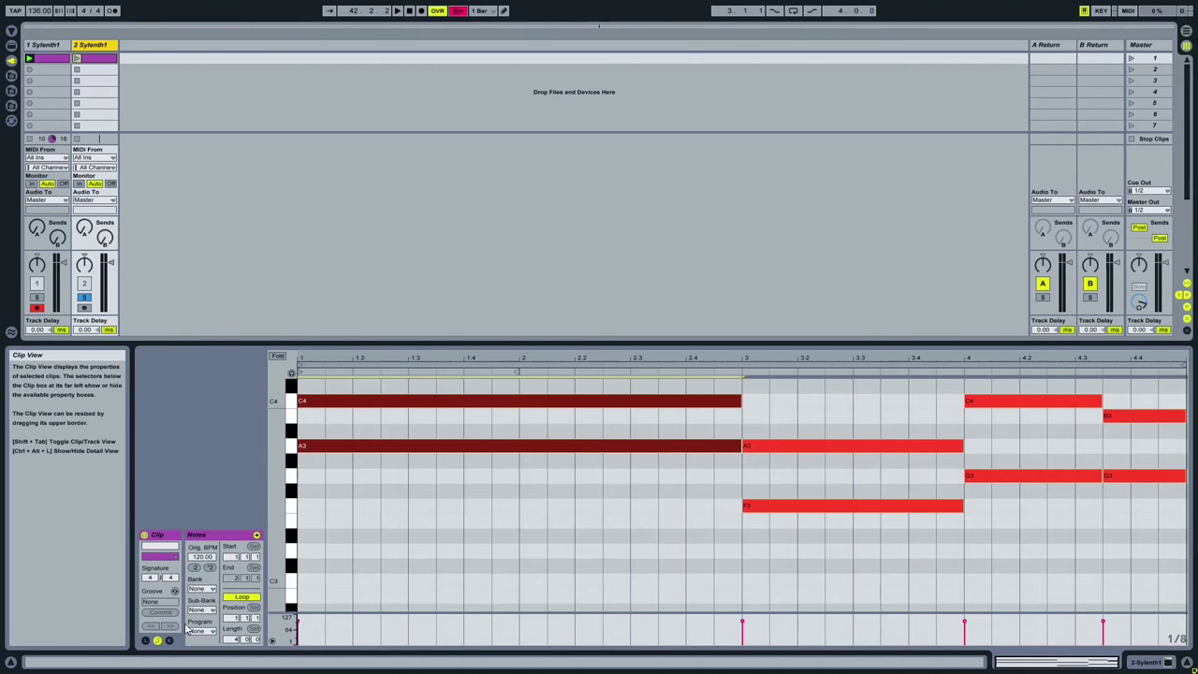
pyautogui.click(1135, 664)
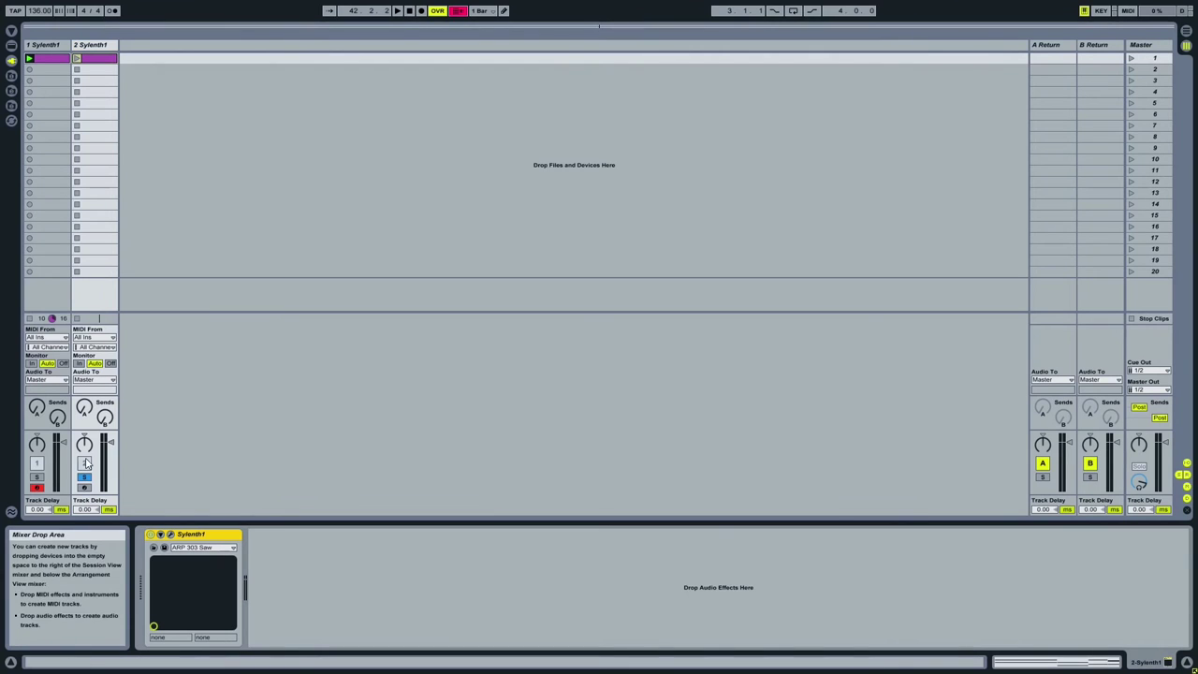
pyautogui.click(171, 537)
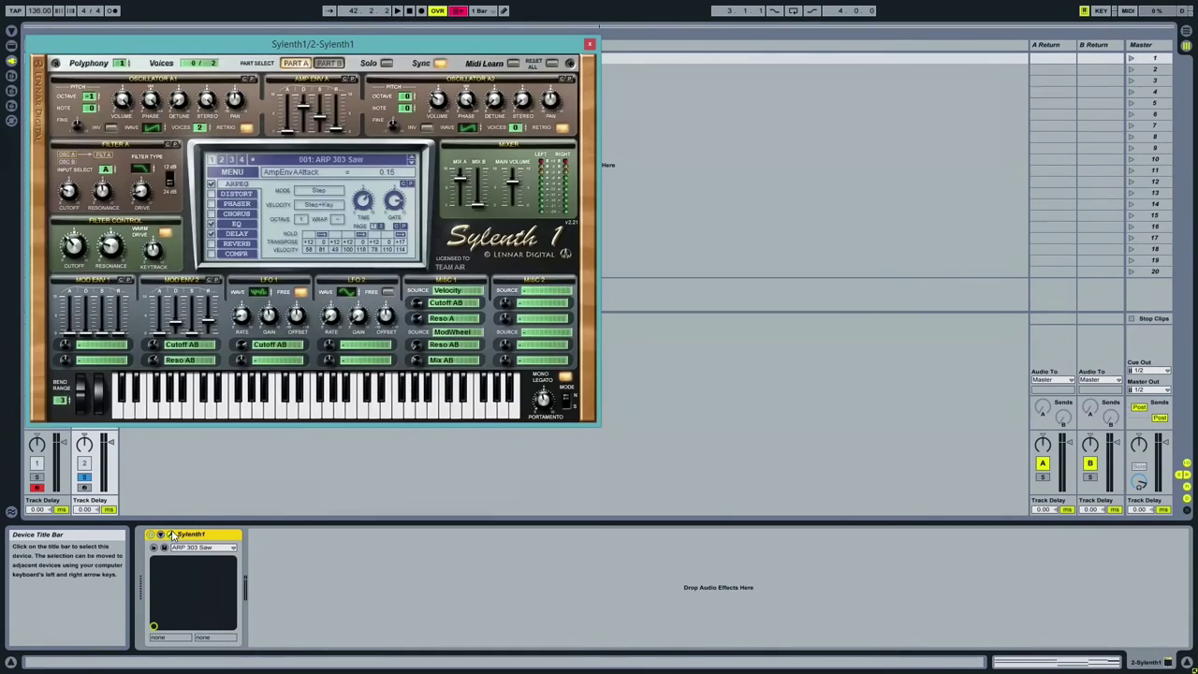
pyautogui.click(118, 533)
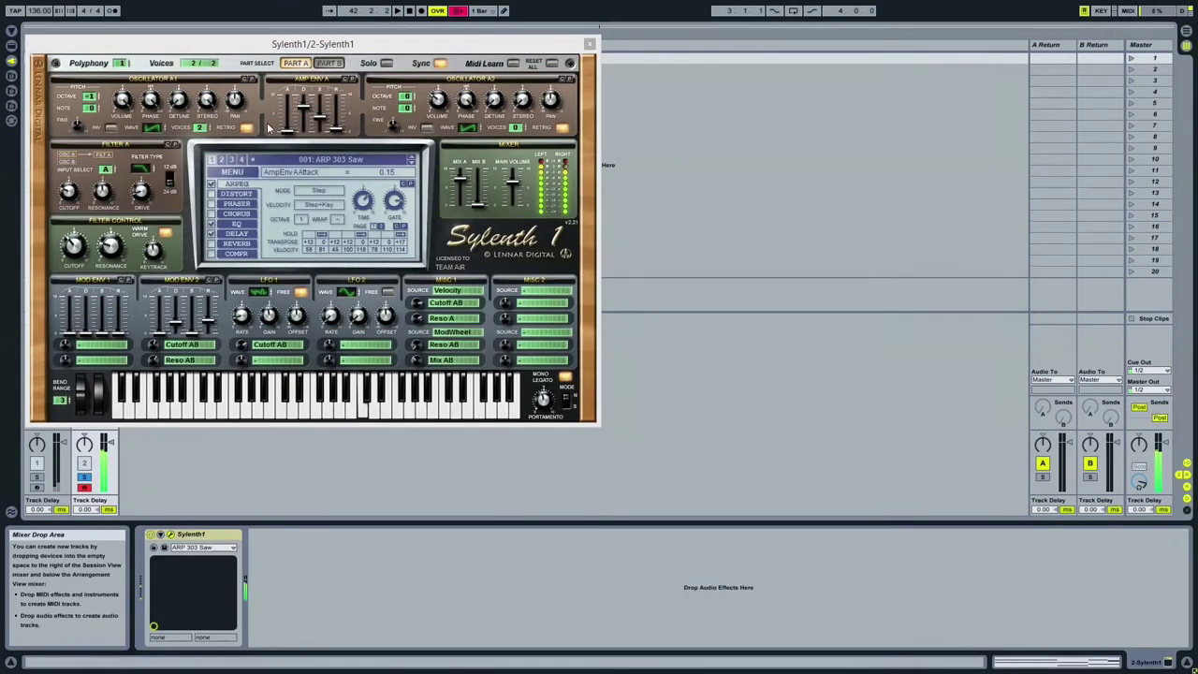
pyautogui.moveTo(271, 47); pyautogui.dragTo(494, 103)
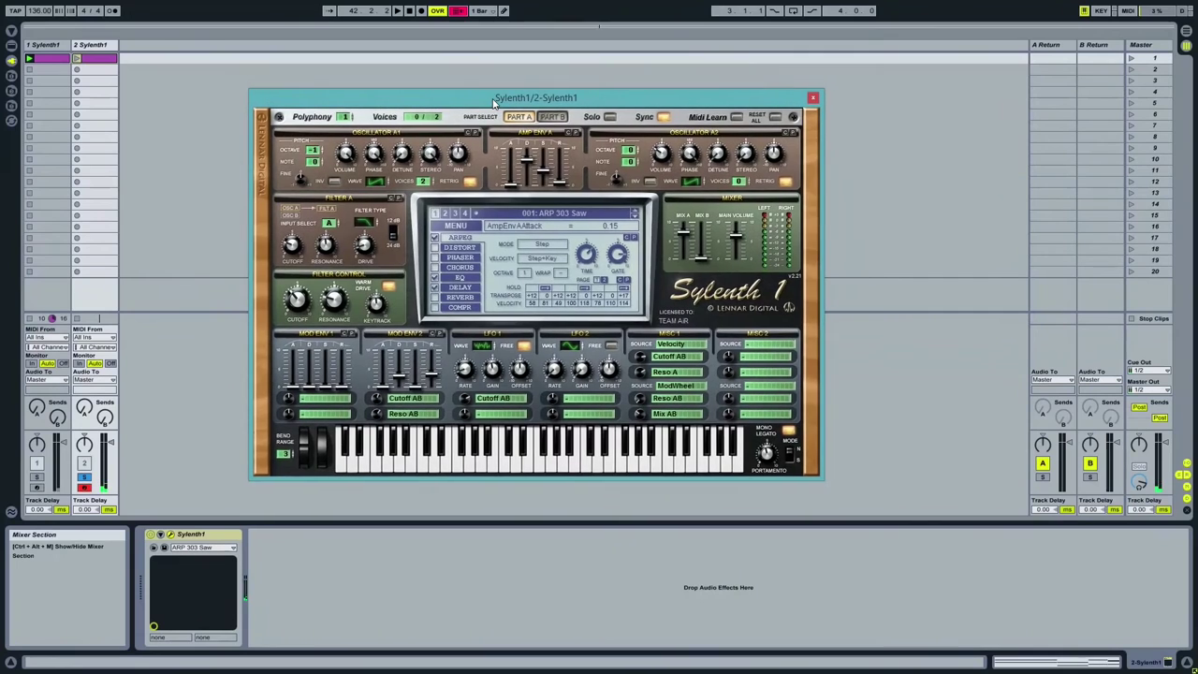
# Load the 082: GAT Trancentral preset and set oscillator B1's voices to 0 while track 2's clip plays
pyautogui.click(565, 214)
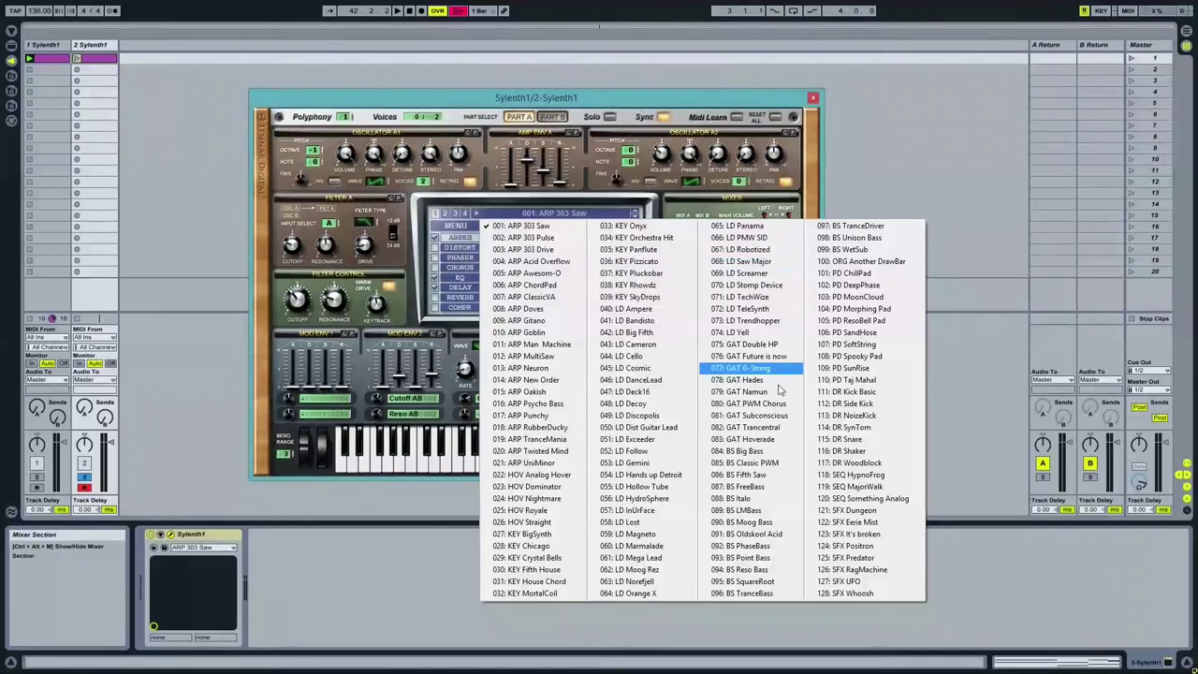
pyautogui.click(791, 432)
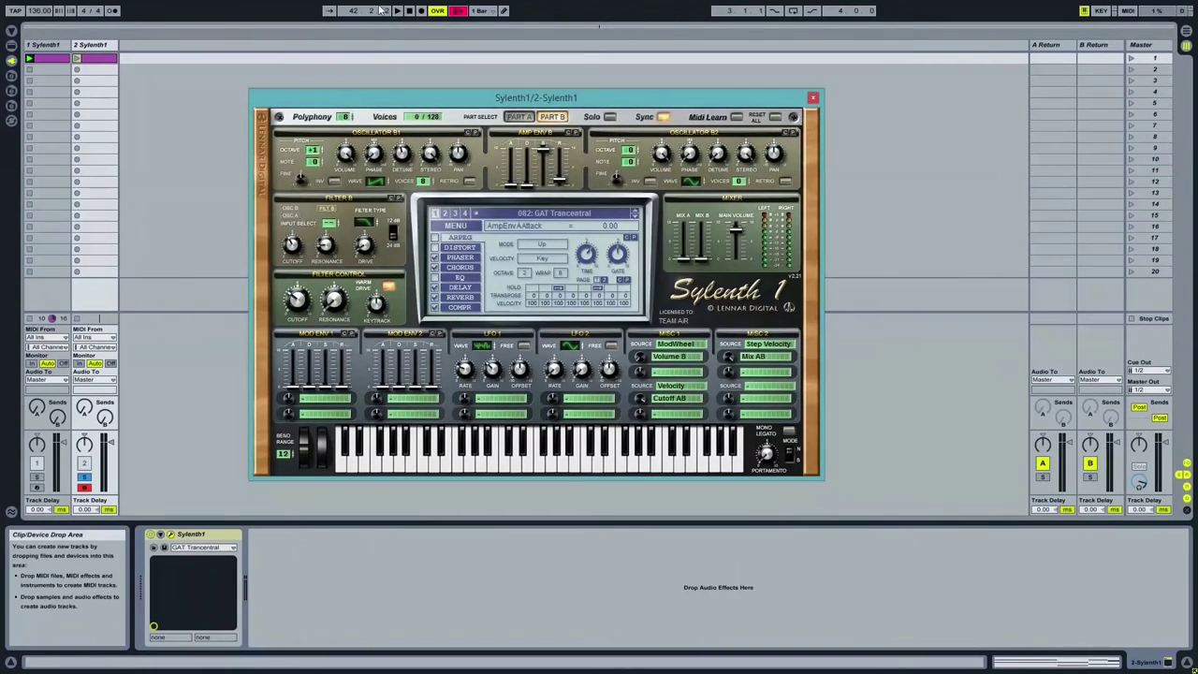
pyautogui.click(76, 59)
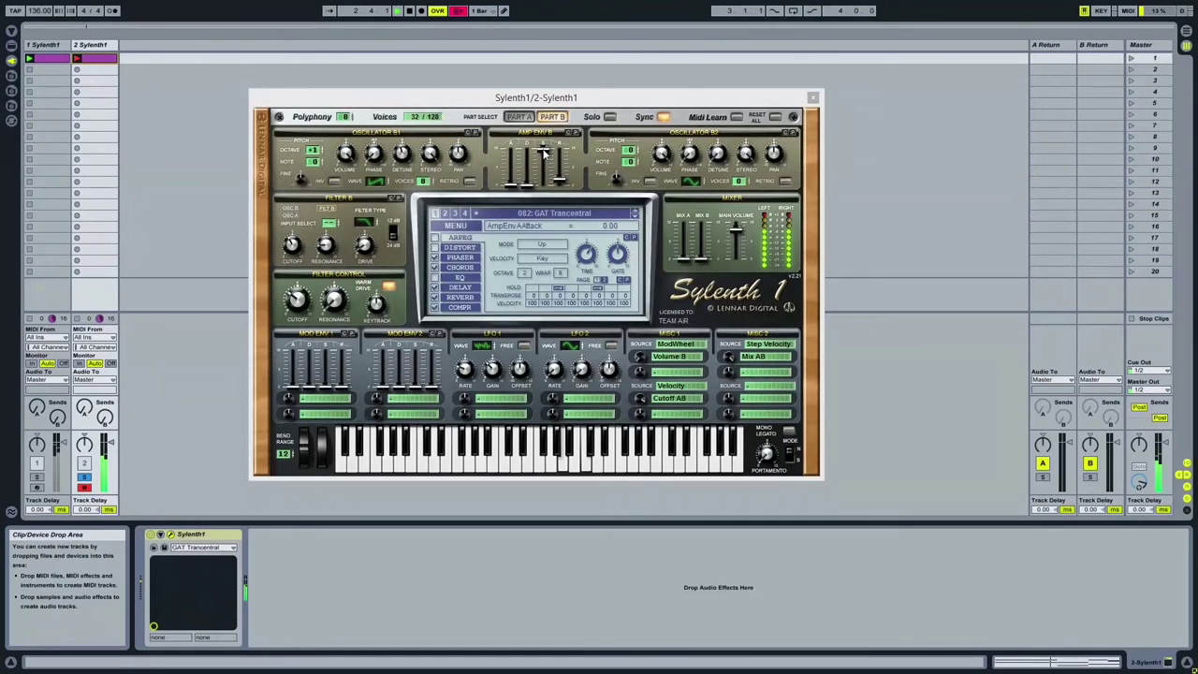
pyautogui.moveTo(424, 184); pyautogui.dragTo(465, 409)
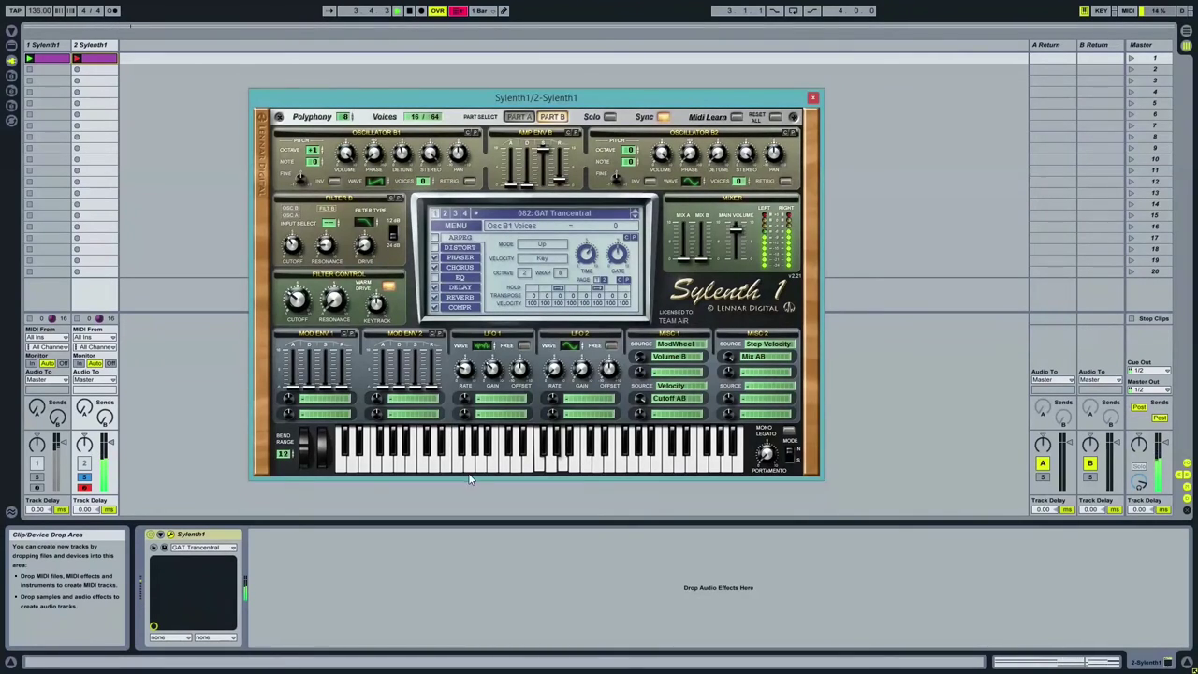
# In Part A, raise the decay of Amp Envelope A to its maximum and set its attack to about 0.34
pyautogui.click(519, 116)
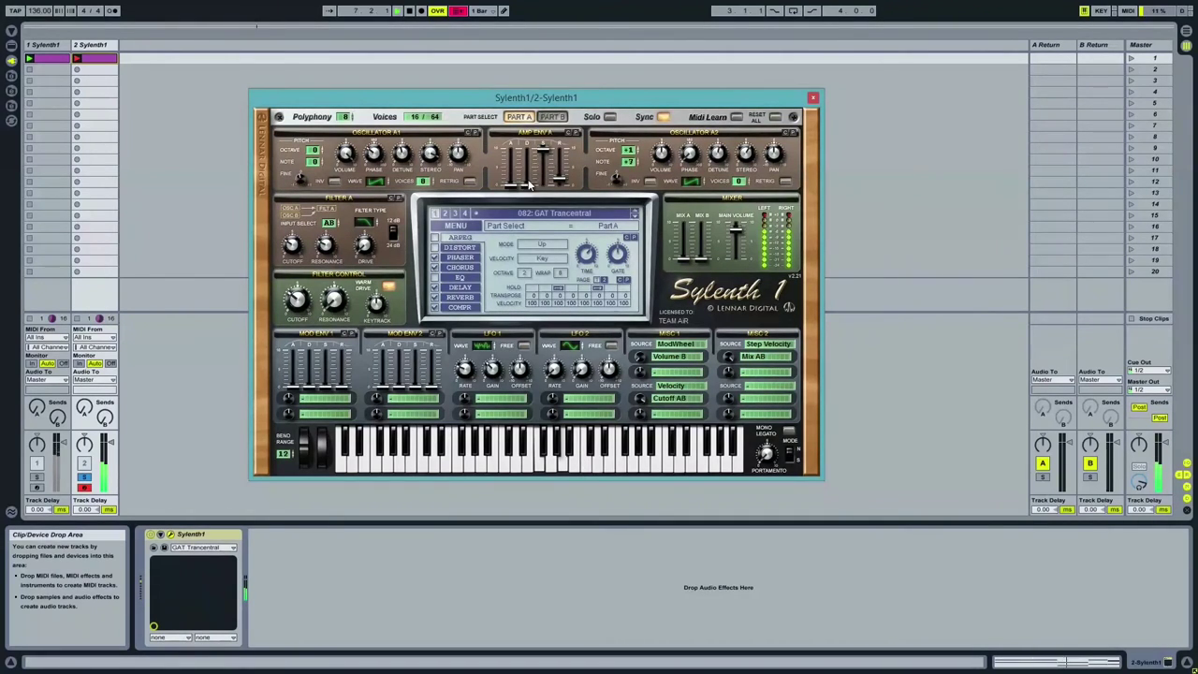
pyautogui.moveTo(530, 188); pyautogui.dragTo(527, 57)
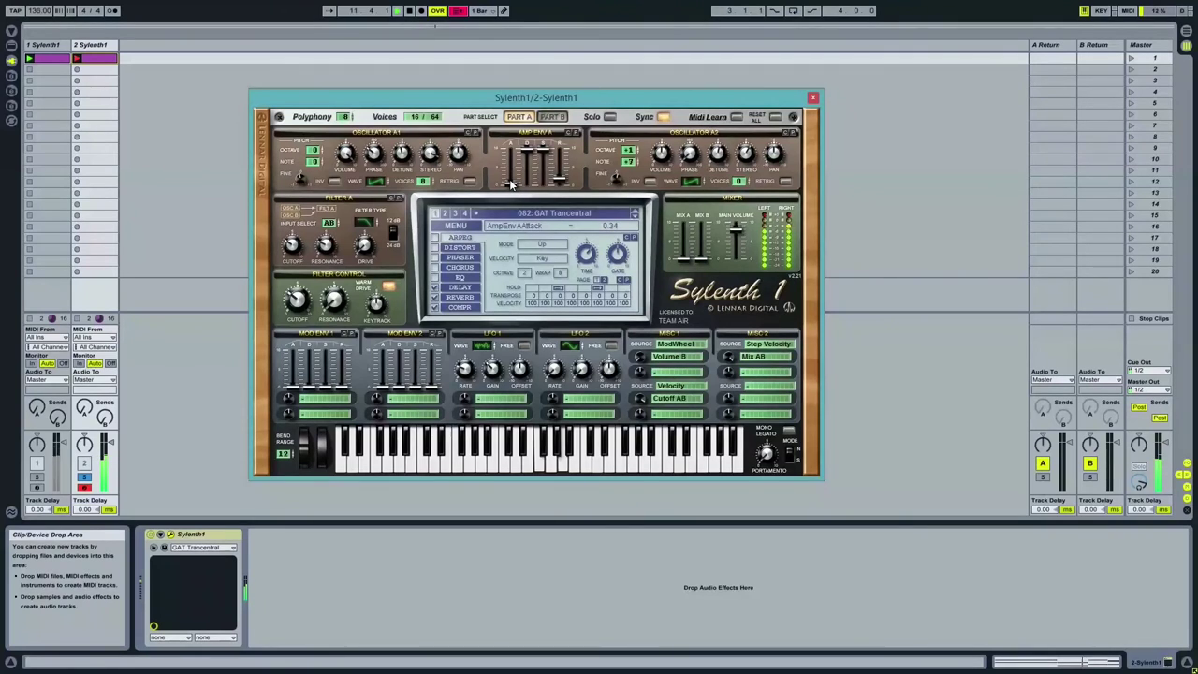
pyautogui.scroll(3, 511, 183)
pyautogui.scroll(-2, 510, 184)
# Adjust the Filter Control cutoff of track 2's Sylenth1 by ear and close the synth editor
pyautogui.click(296, 299)
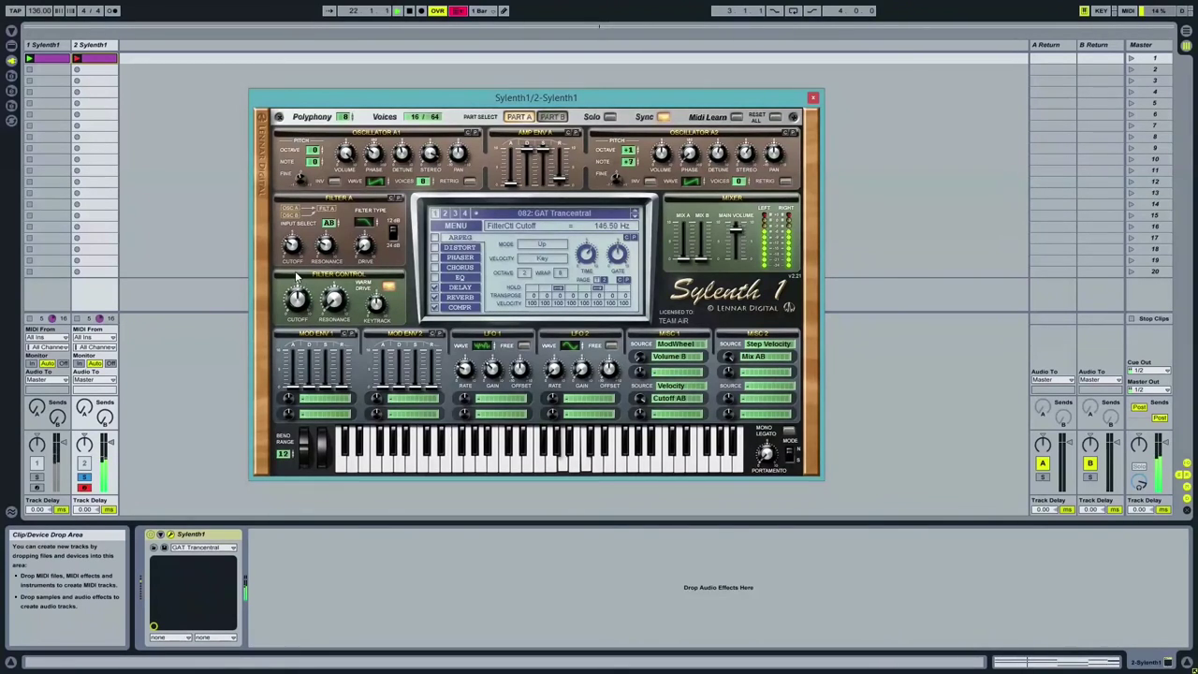
pyautogui.moveTo(296, 276); pyautogui.dragTo(317, 379)
pyautogui.moveTo(300, 298); pyautogui.dragTo(296, 295)
pyautogui.moveTo(298, 286); pyautogui.dragTo(298, 275)
pyautogui.click(813, 98)
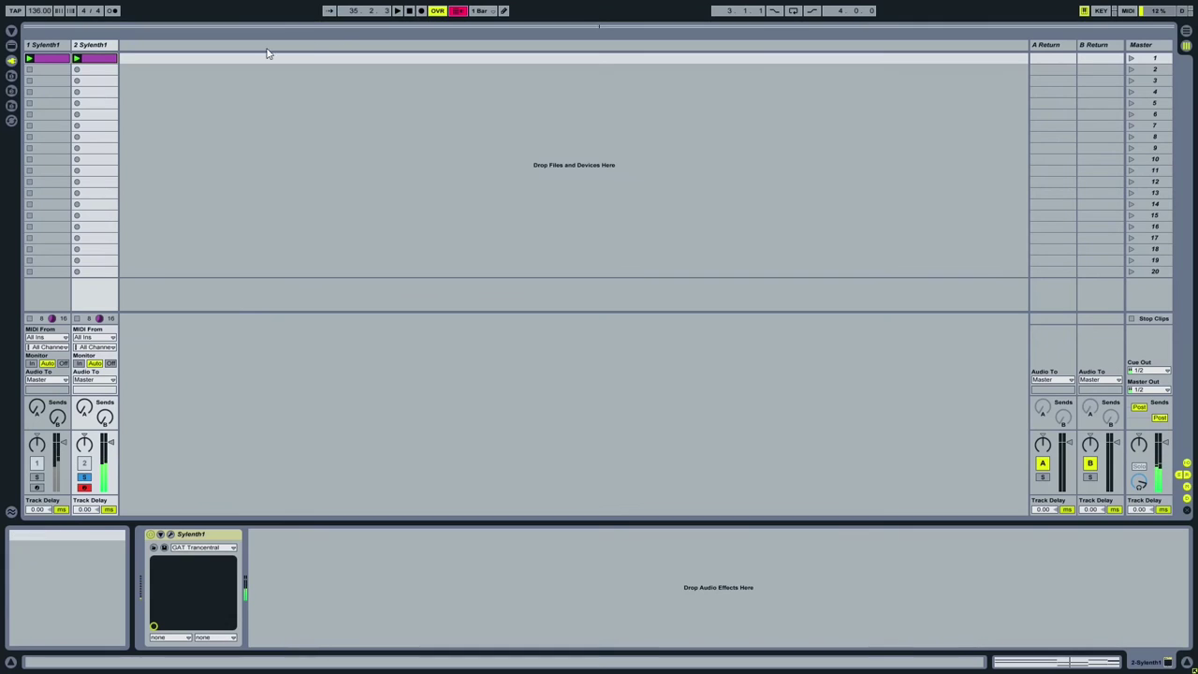
# Move the clips of both tracks from the session into the arrangement at bar 5 and unfold track 2
pyautogui.click(57, 62)
pyautogui.click(87, 61)
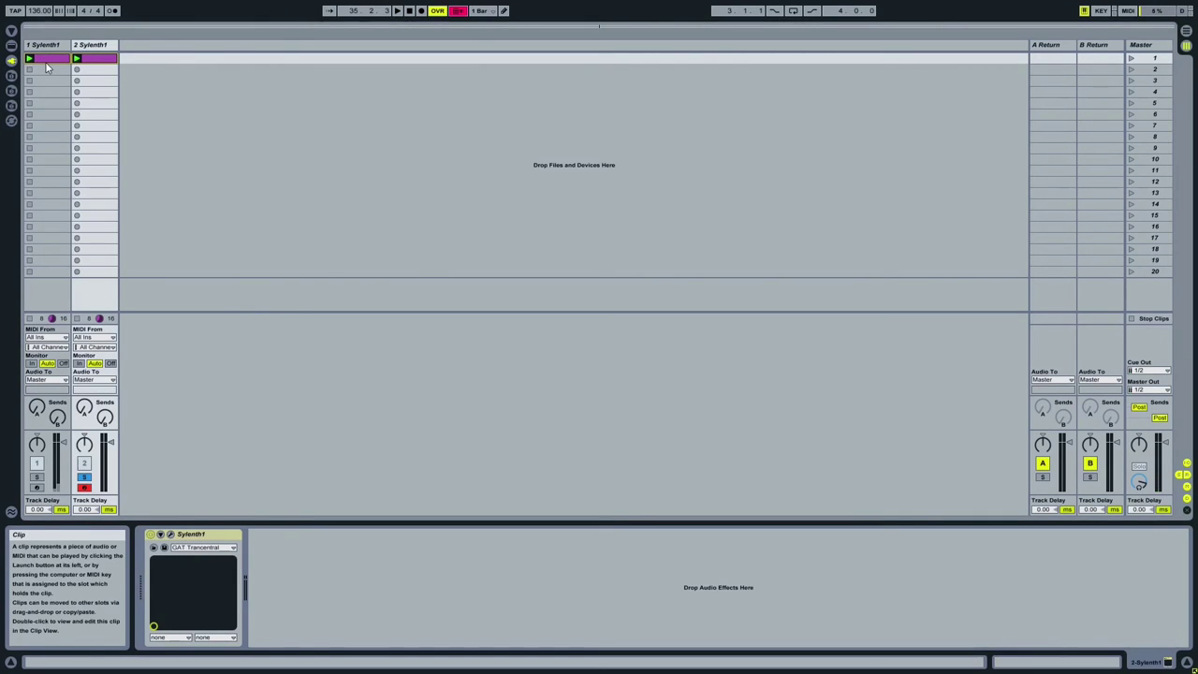
pyautogui.press('Tab')
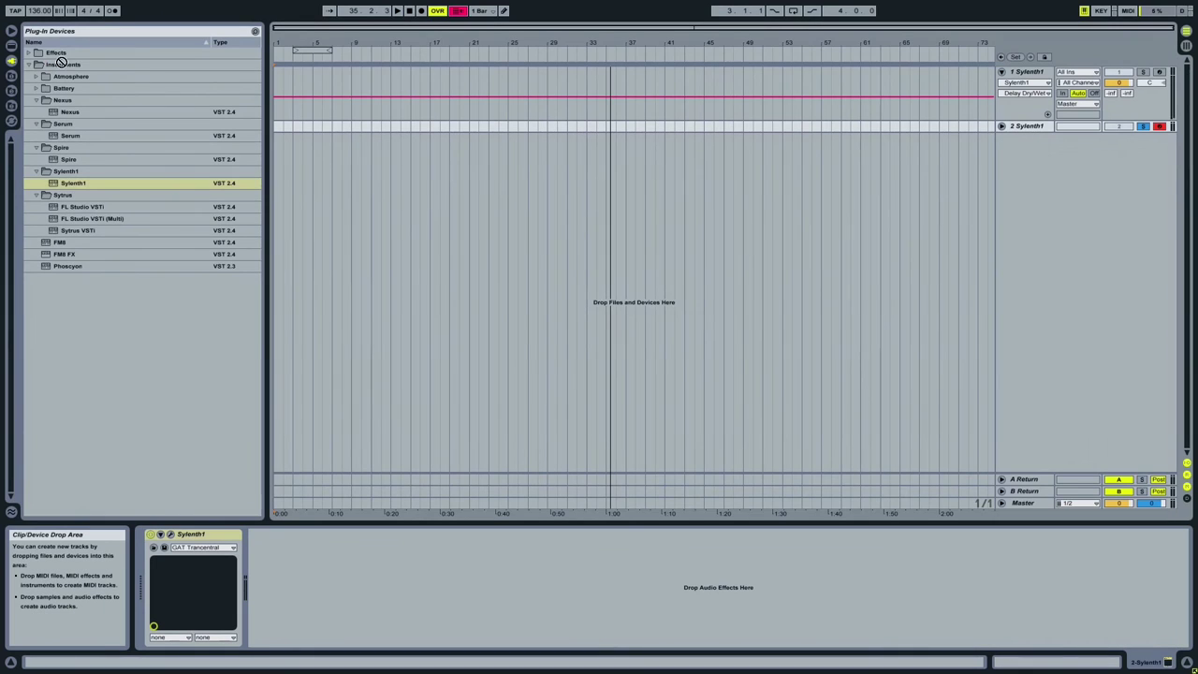
pyautogui.moveTo(218, 83); pyautogui.dragTo(314, 90)
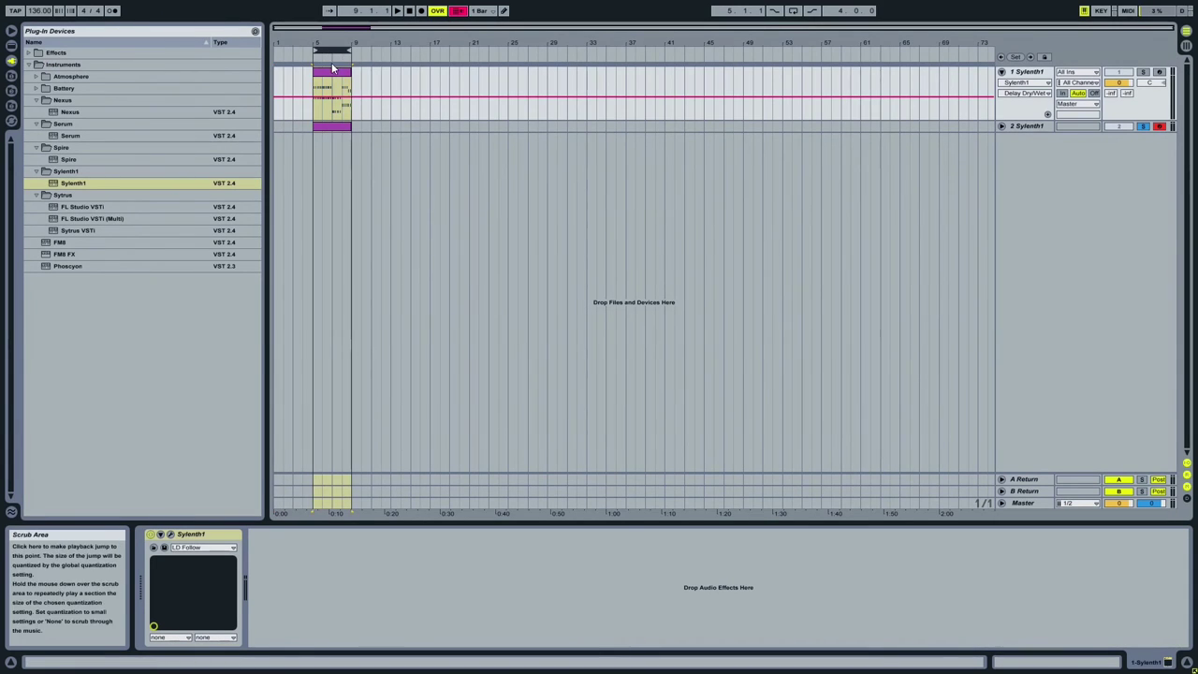
pyautogui.click(1001, 125)
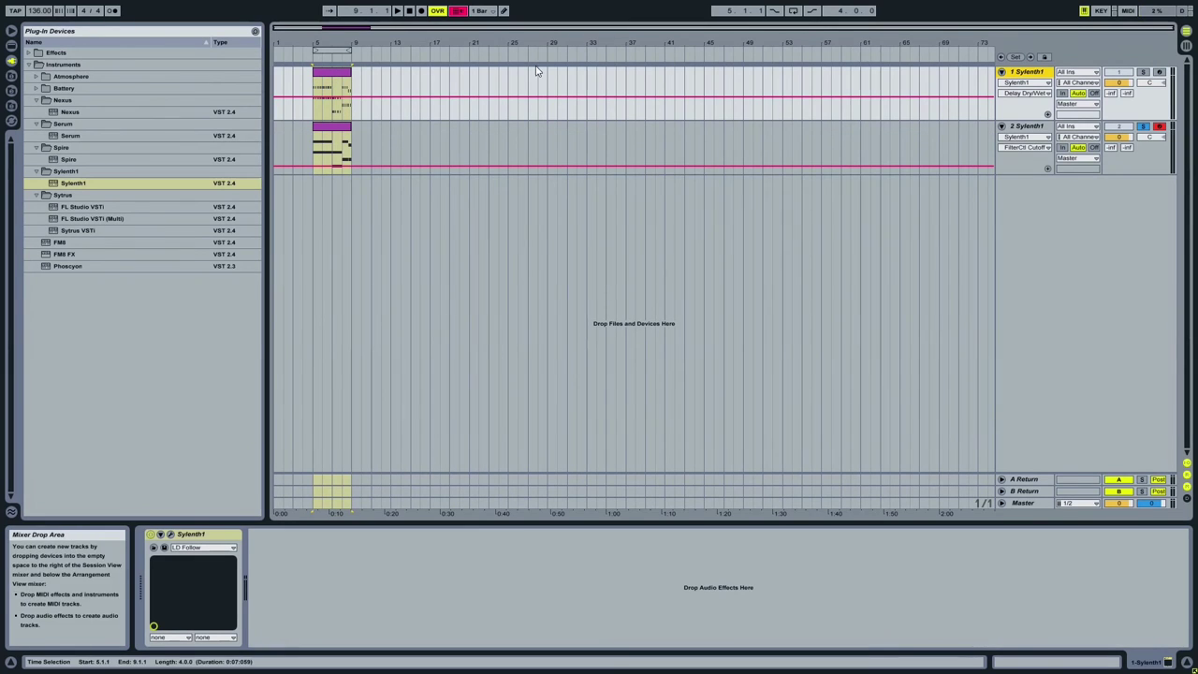
# Extend both arrangement clips to bar 17 and move the loop region to bars 13–17
pyautogui.click(358, 72)
pyautogui.moveTo(358, 72); pyautogui.dragTo(430, 73)
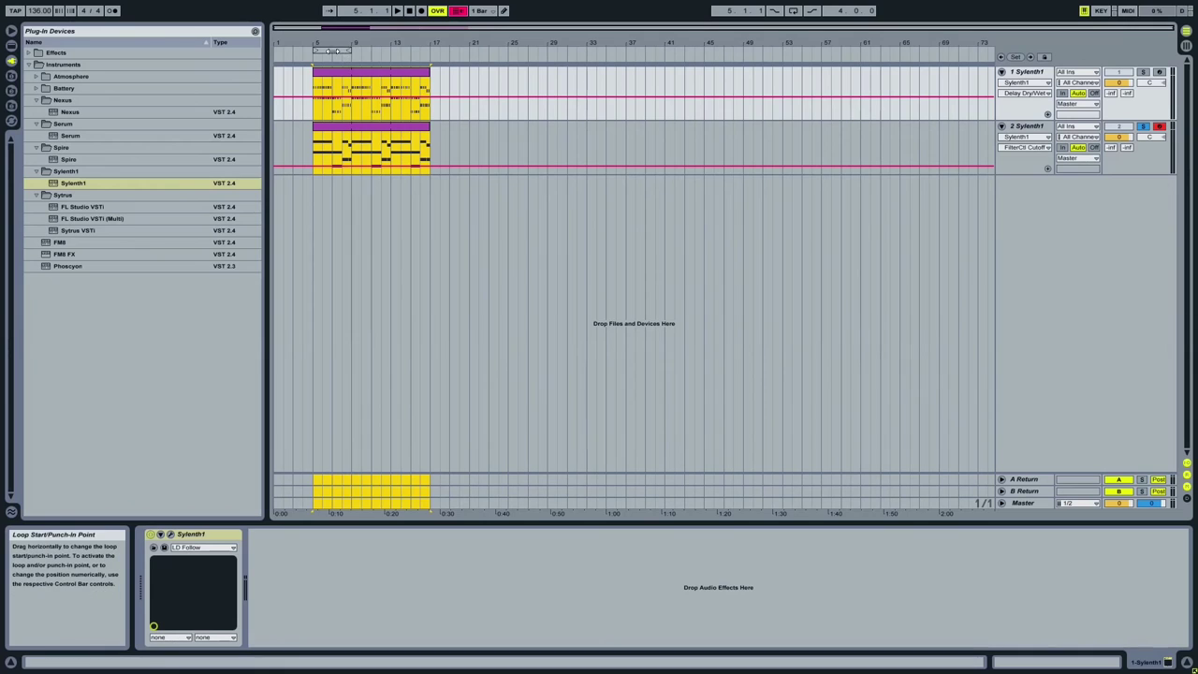
pyautogui.moveTo(346, 49); pyautogui.dragTo(423, 51)
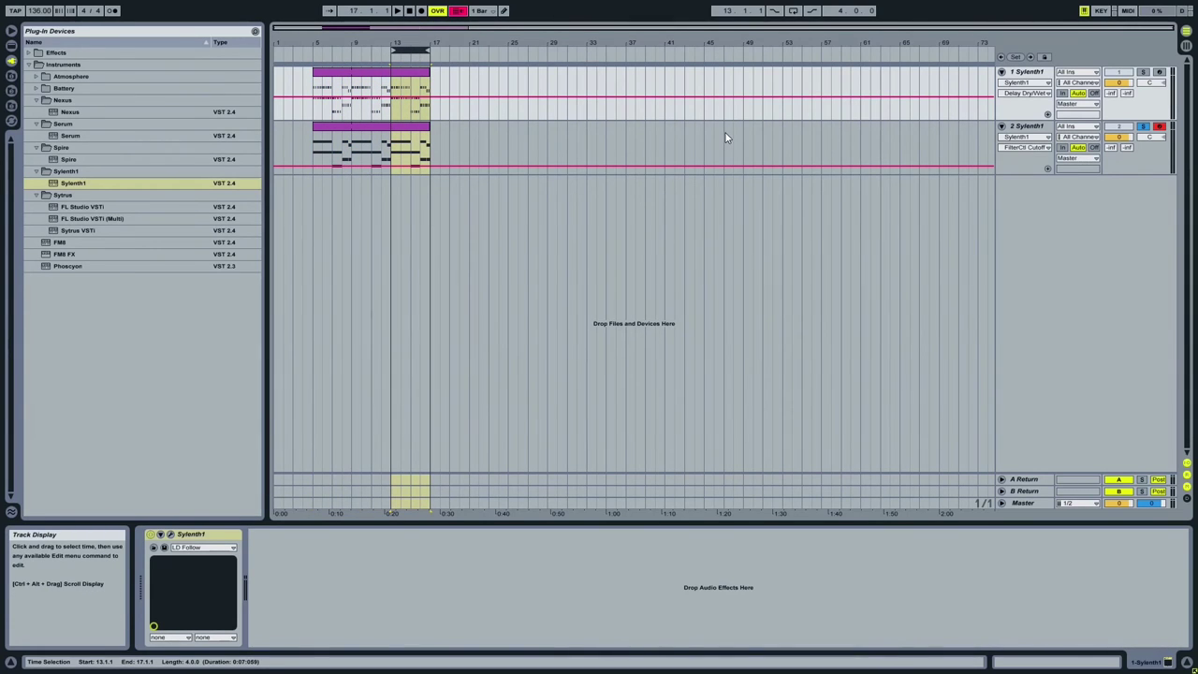
# Automate the Filter Control cutoff of track 1's Sylenth1 to rise from about 1.06 Hz at bar 5 to 132.29 Hz at bar 13
pyautogui.click(170, 535)
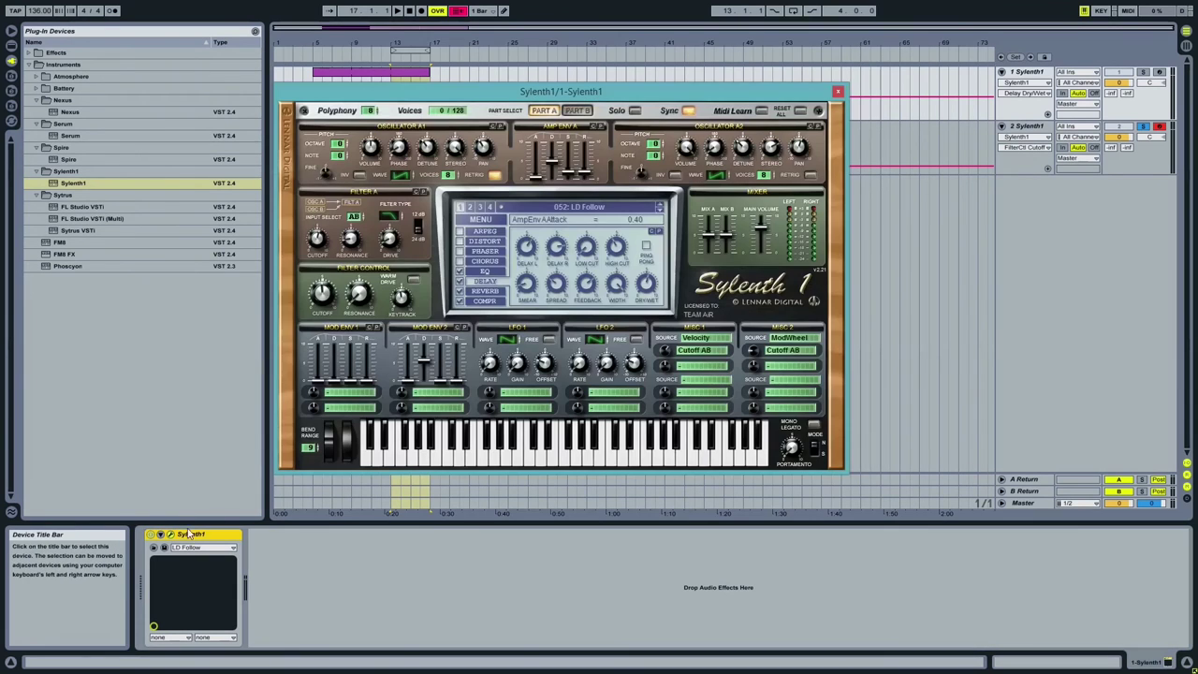
pyautogui.moveTo(501, 93); pyautogui.dragTo(660, 158)
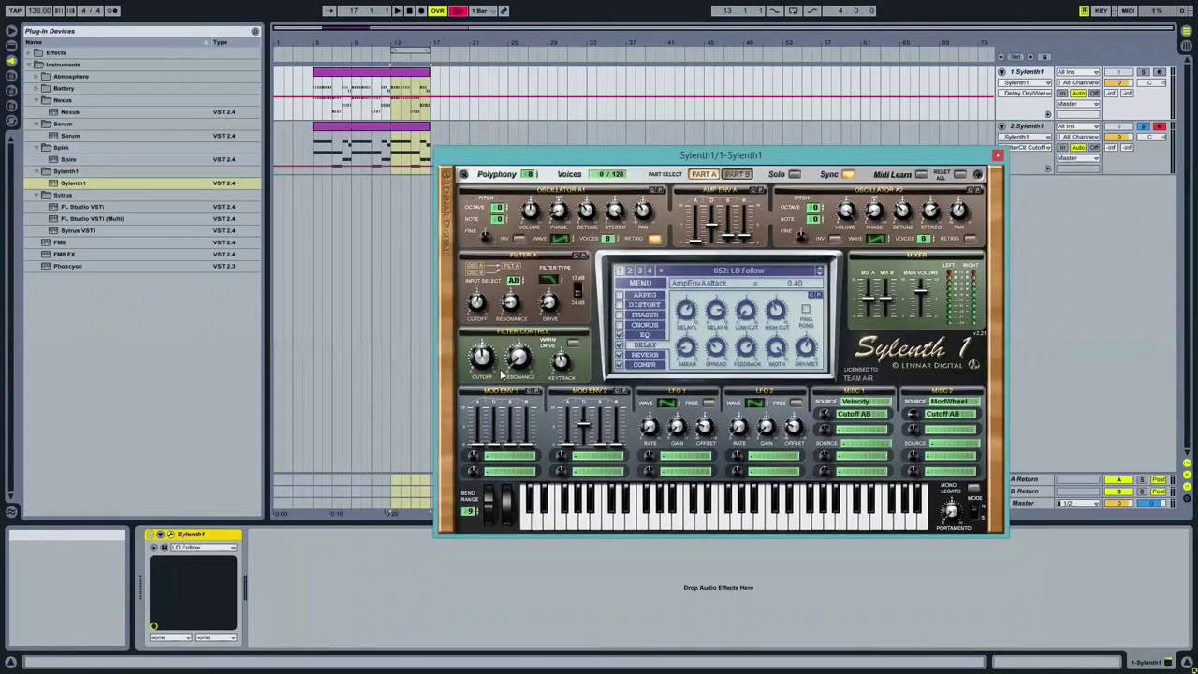
pyautogui.click(483, 358)
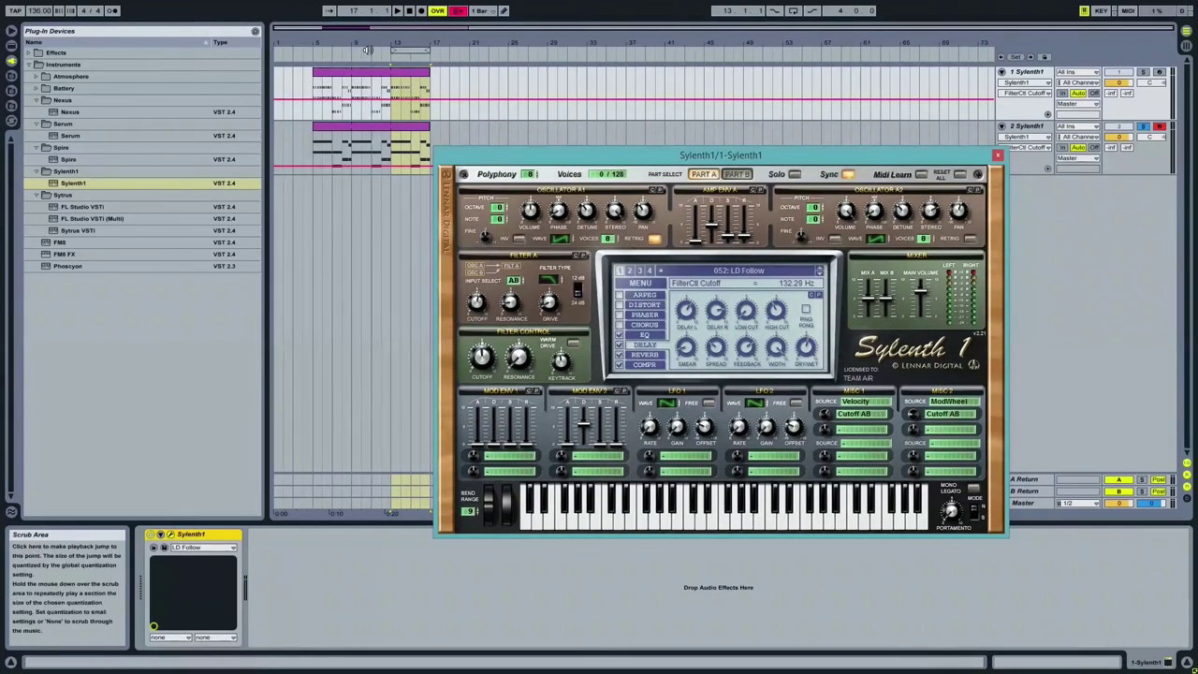
pyautogui.moveTo(369, 45); pyautogui.dragTo(788, 134)
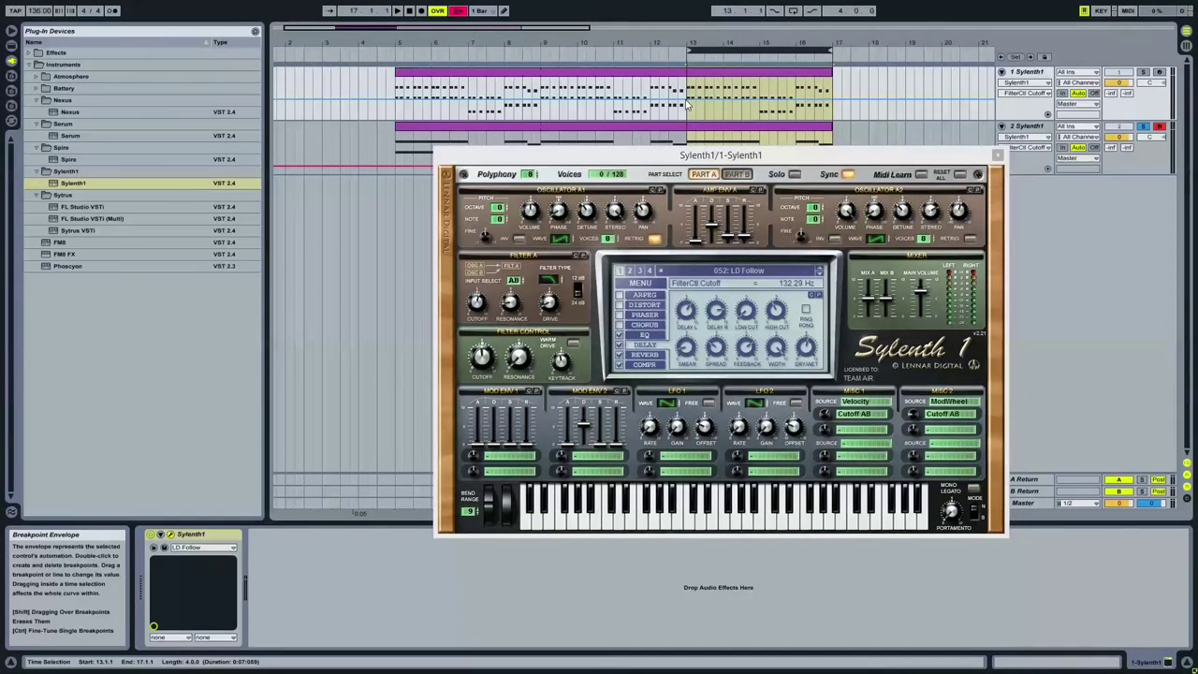
pyautogui.click(569, 107)
pyautogui.click(397, 98)
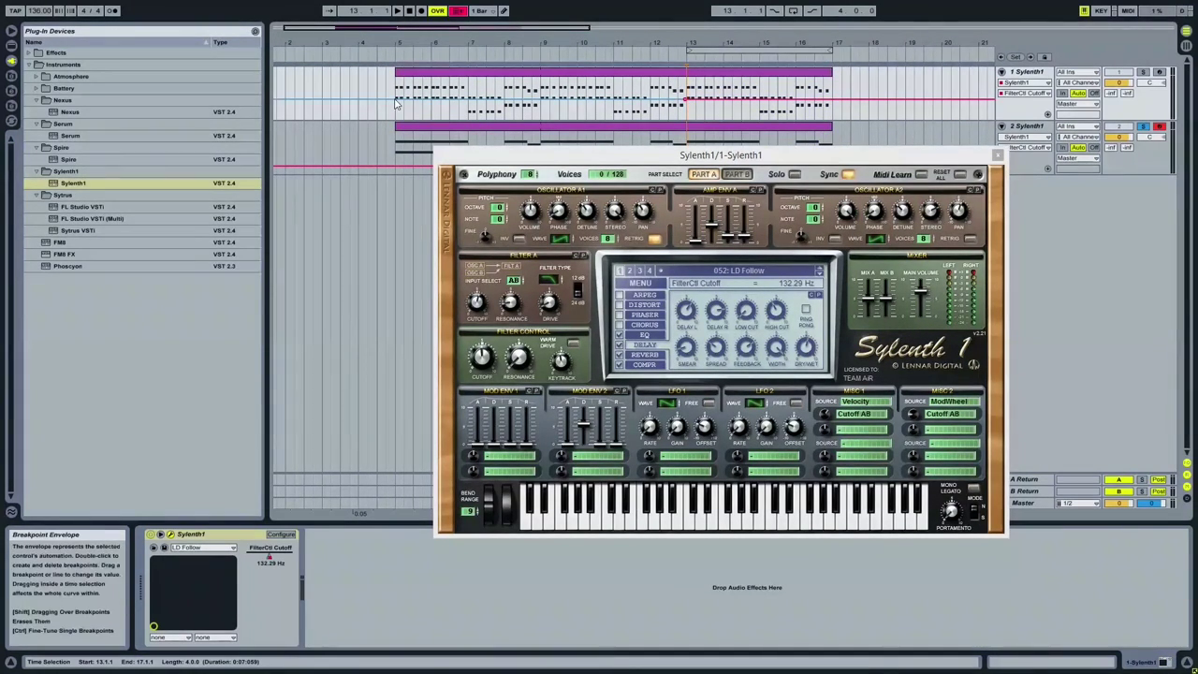
pyautogui.moveTo(397, 97); pyautogui.dragTo(397, 118)
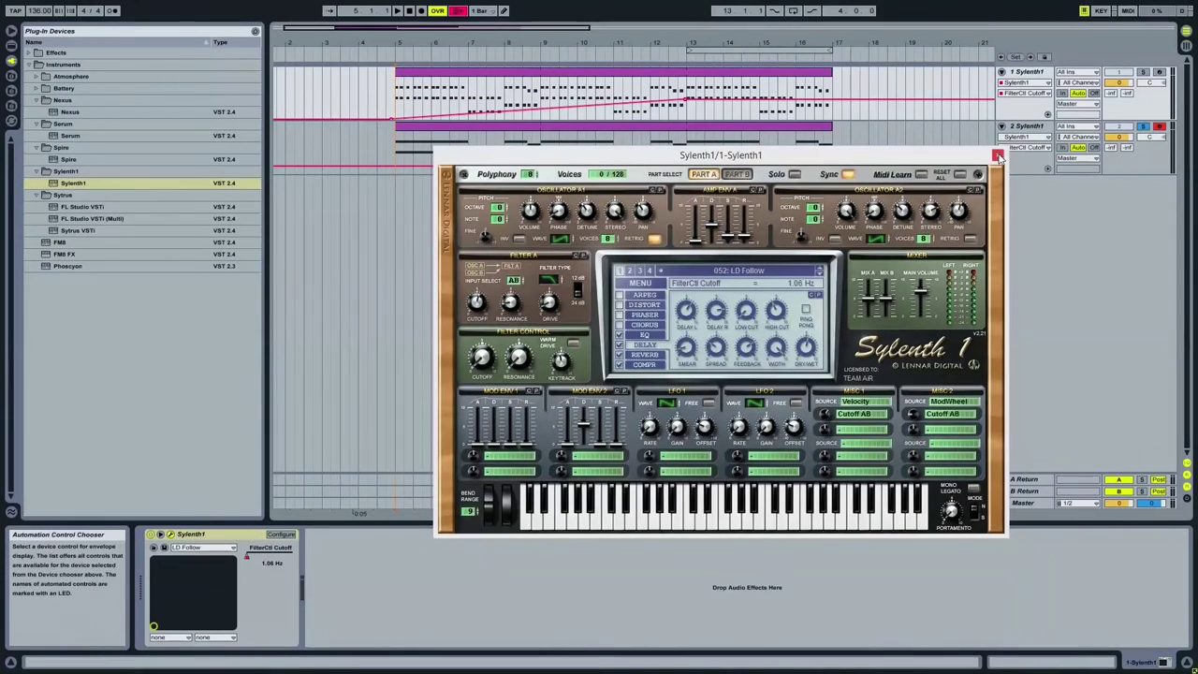
pyautogui.click(998, 155)
# Automate the Filter Control cutoff of track 2's Sylenth1 to rise from about 1.02 Hz at bar 5 to its existing level at bar 13
pyautogui.click(1027, 135)
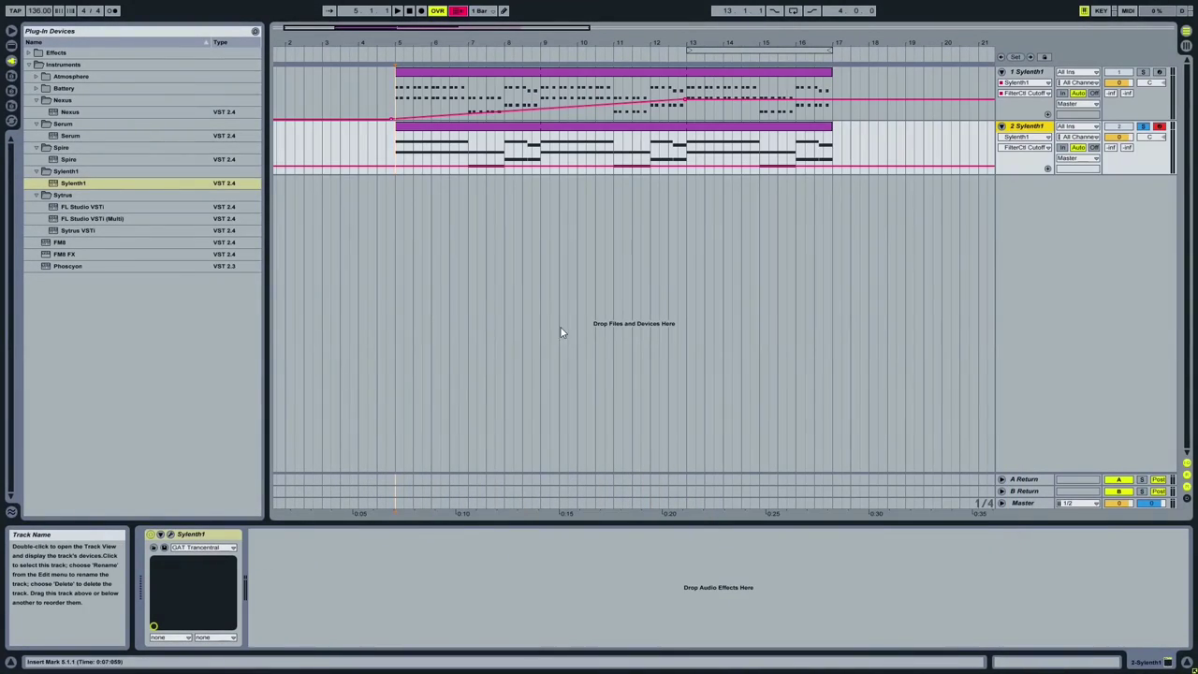
pyautogui.click(170, 534)
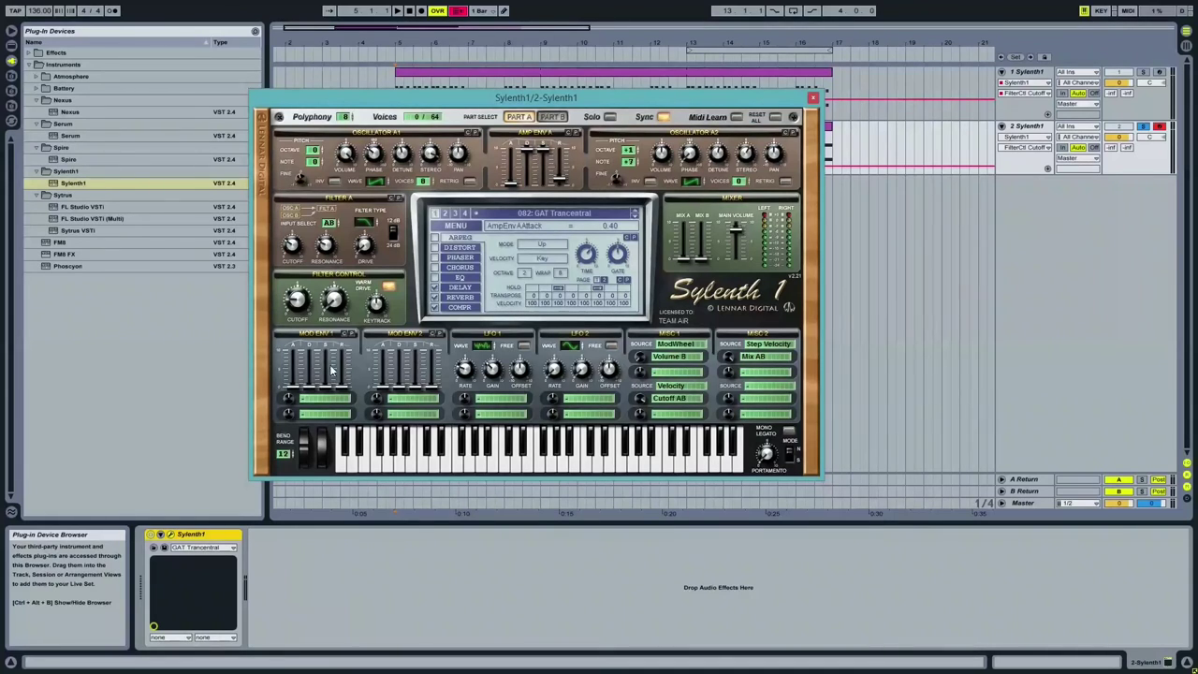
pyautogui.click(296, 302)
pyautogui.click(813, 99)
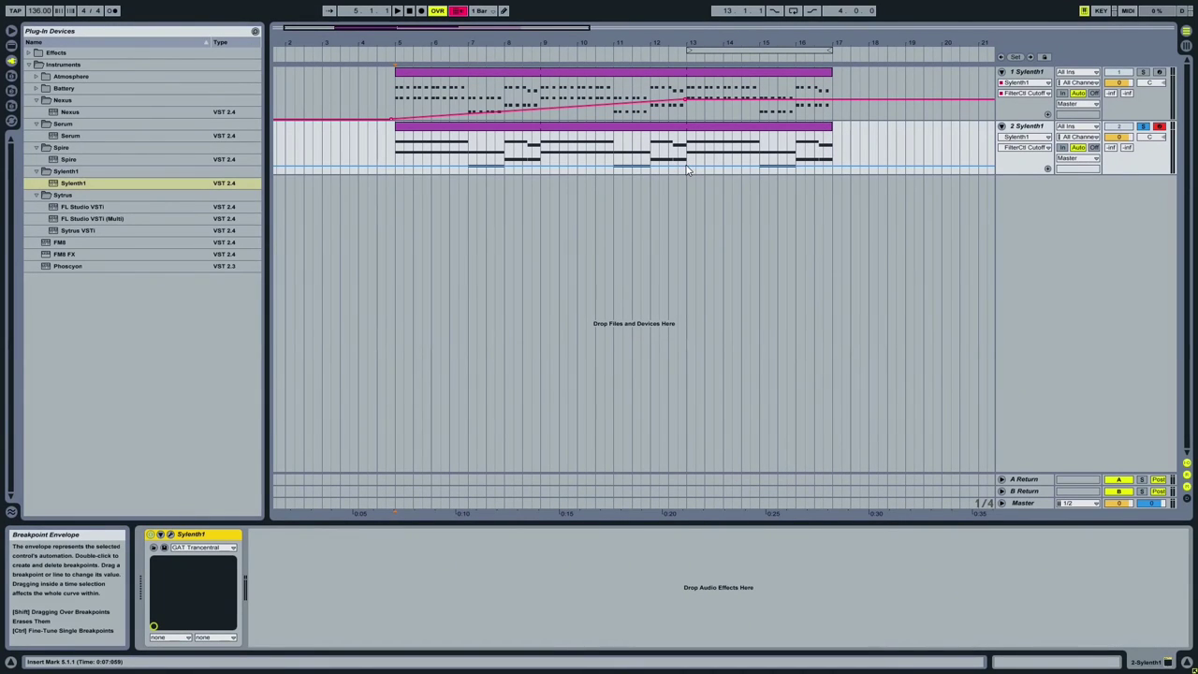
pyautogui.click(688, 169)
pyautogui.moveTo(402, 173); pyautogui.dragTo(393, 174)
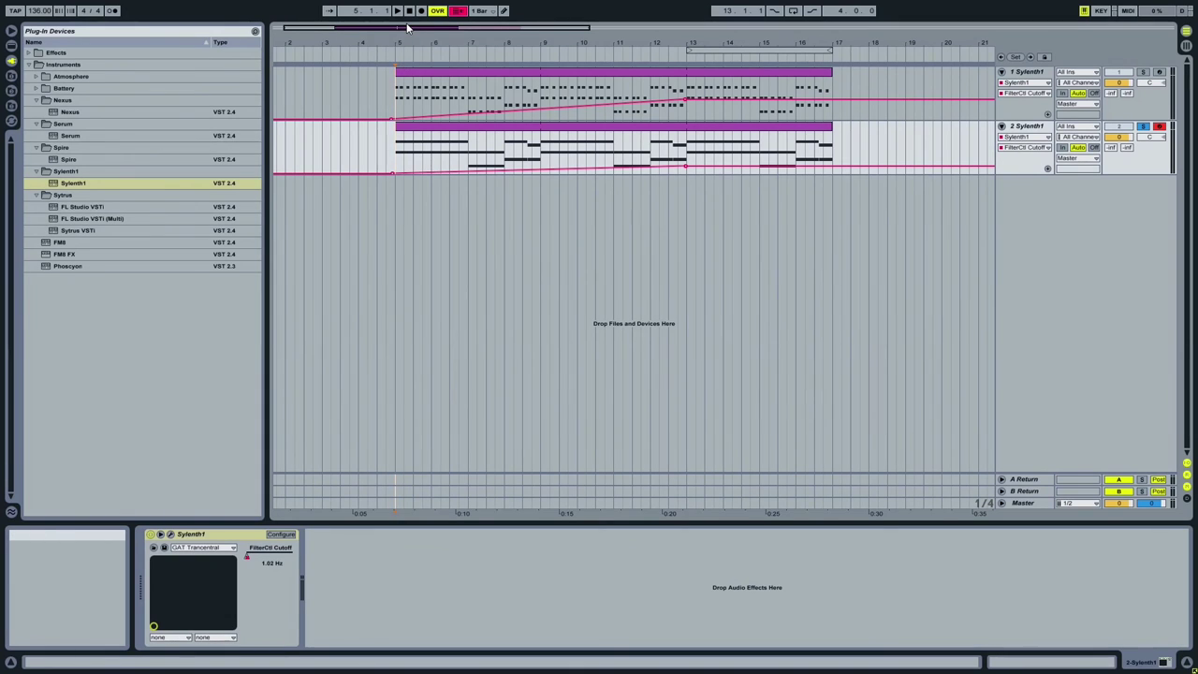
# Turn off track 2's solo in the session mixer, set its volume to -0.7 dB and pan it to 5R while auditioning both tracks
pyautogui.press('Tab')
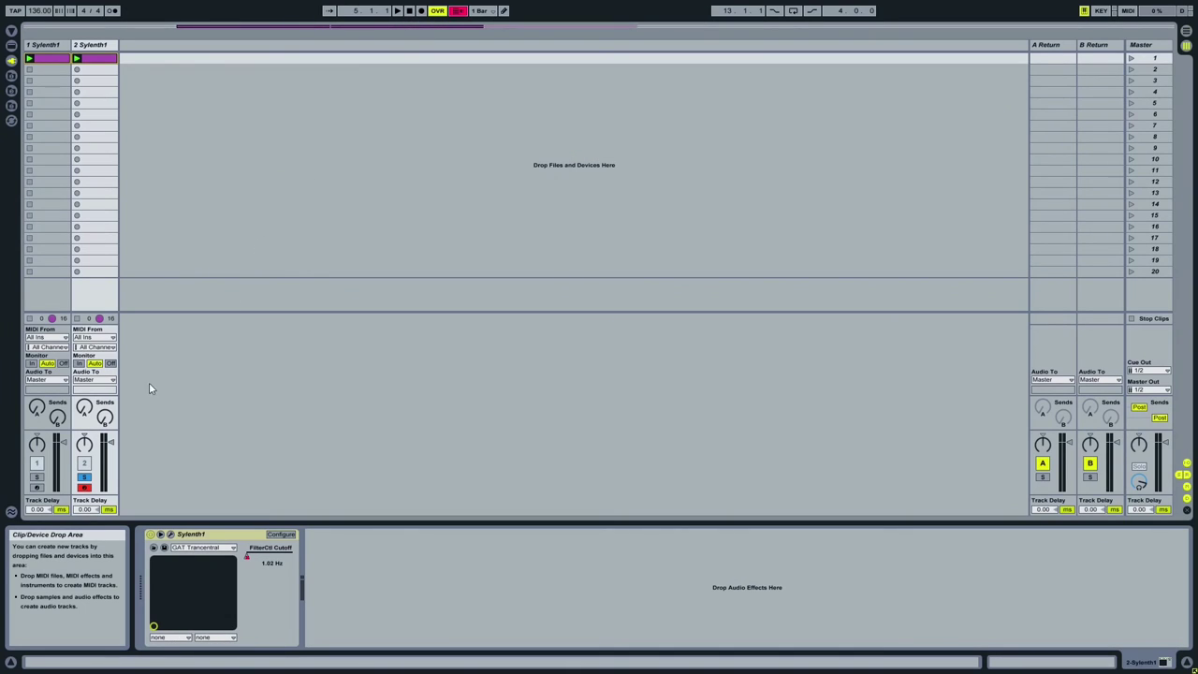
pyautogui.click(399, 13)
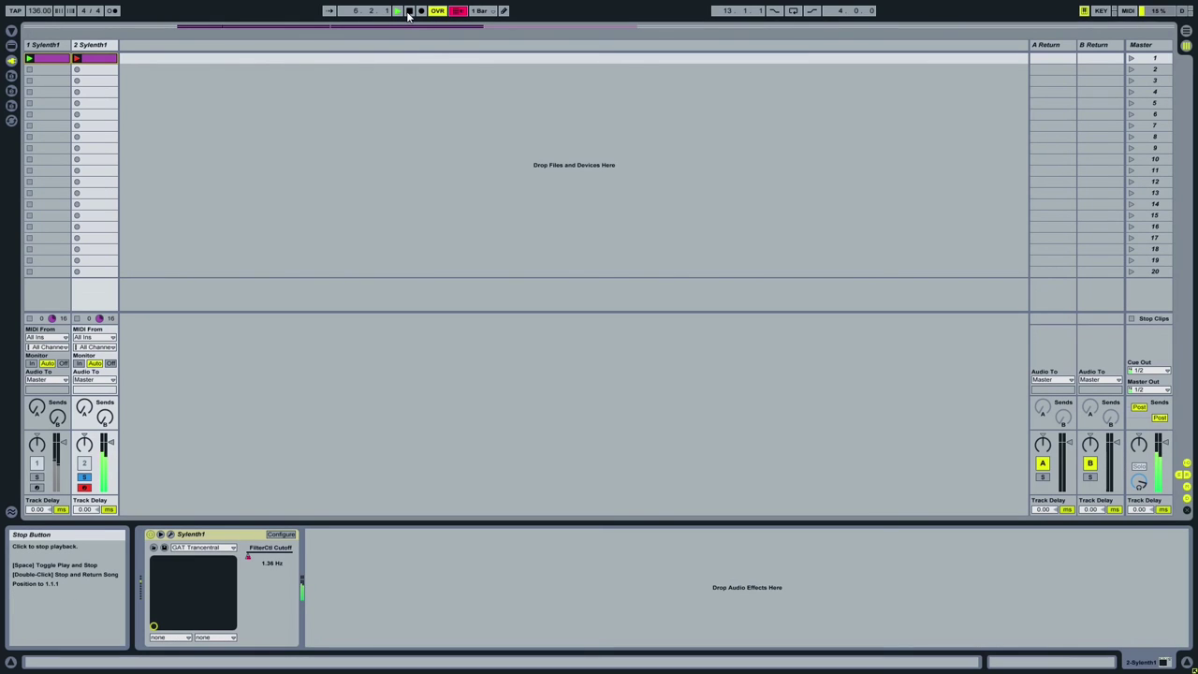
pyautogui.click(408, 12)
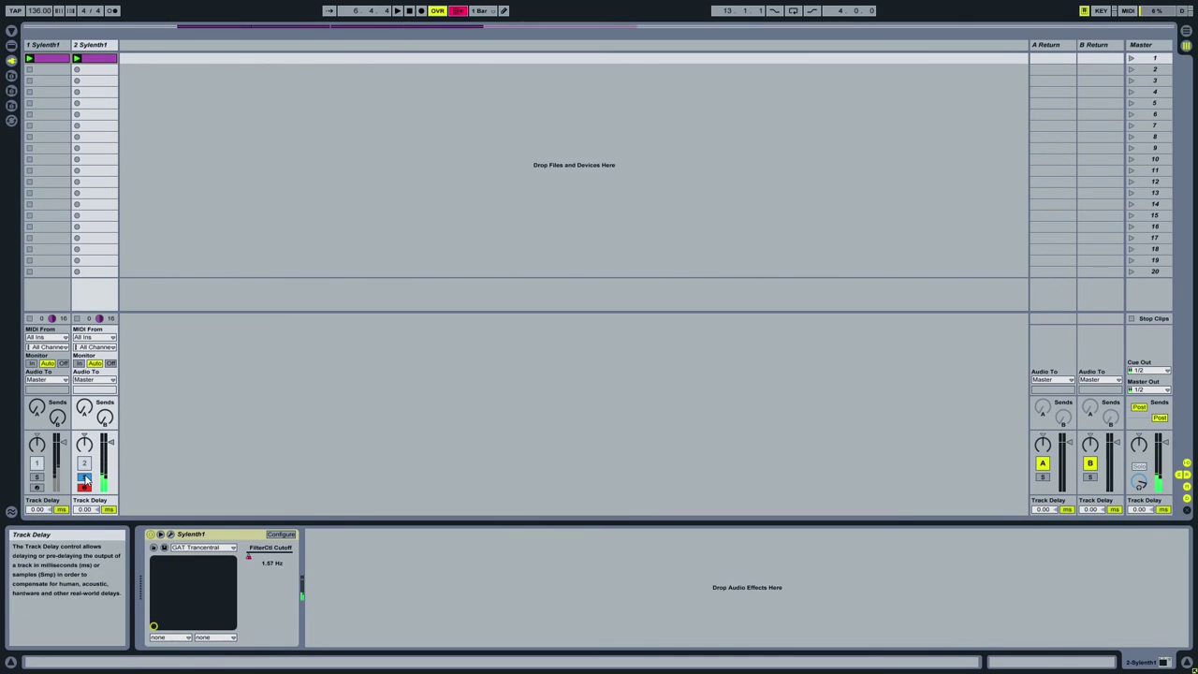
pyautogui.click(397, 10)
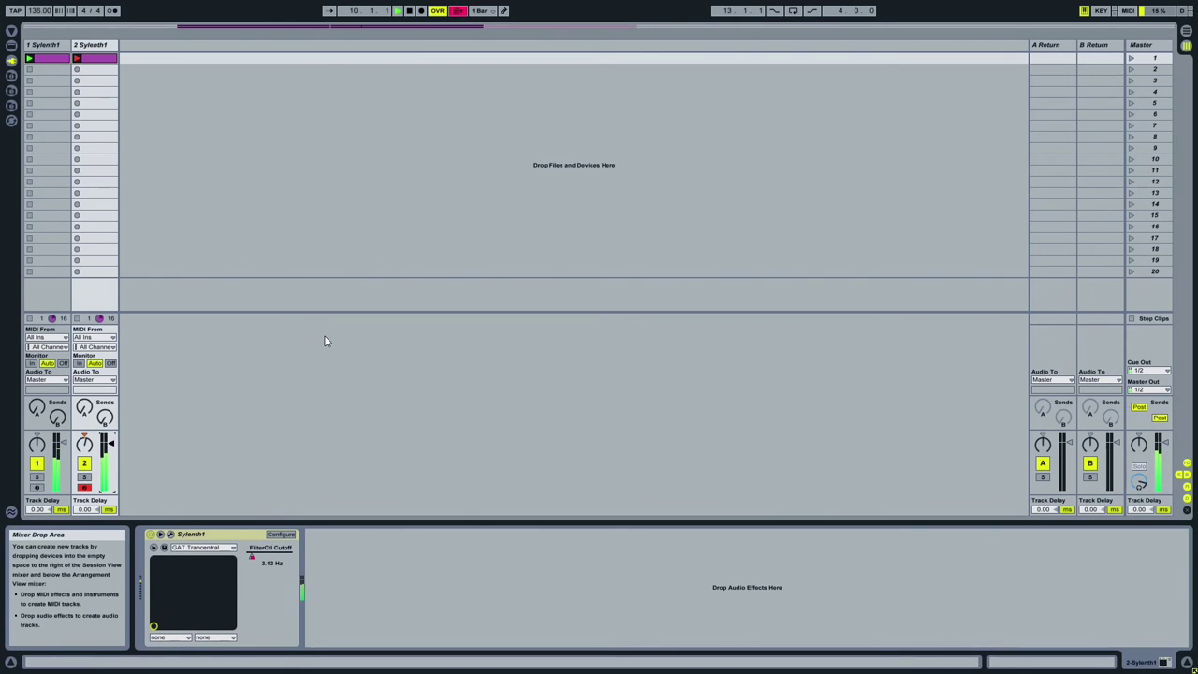
# Show the arrangement, switch playback back to its clips, and enable looping over bars 13–17
pyautogui.click(1188, 32)
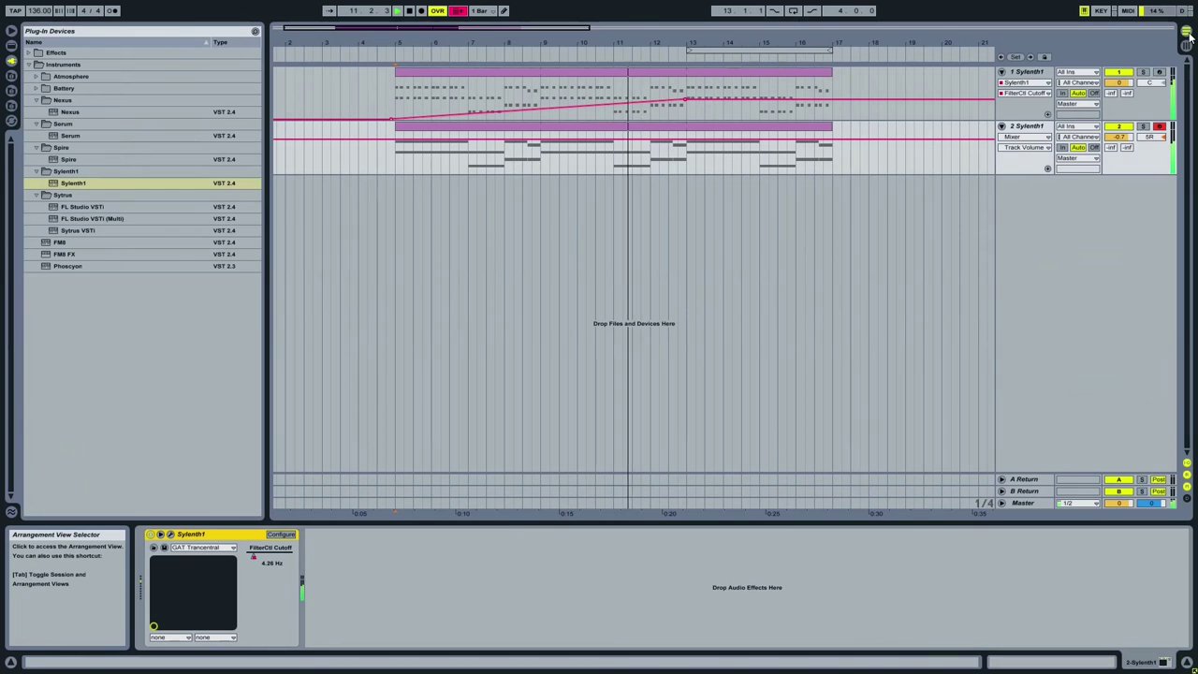
pyautogui.click(458, 10)
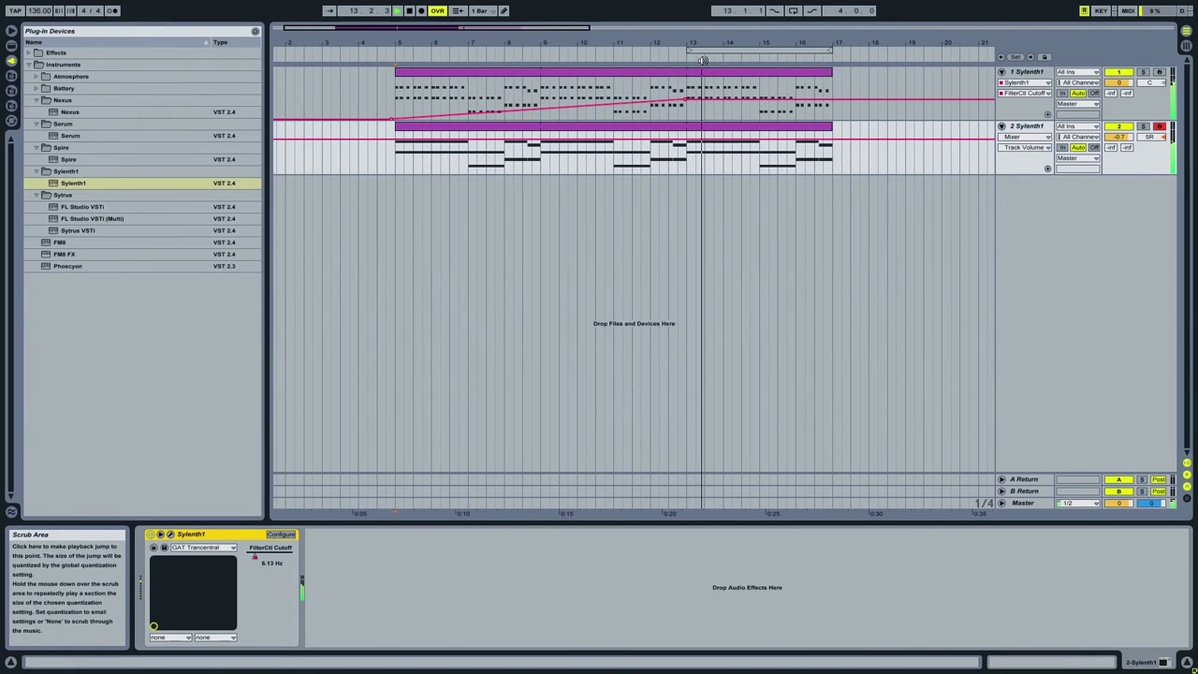
pyautogui.click(794, 11)
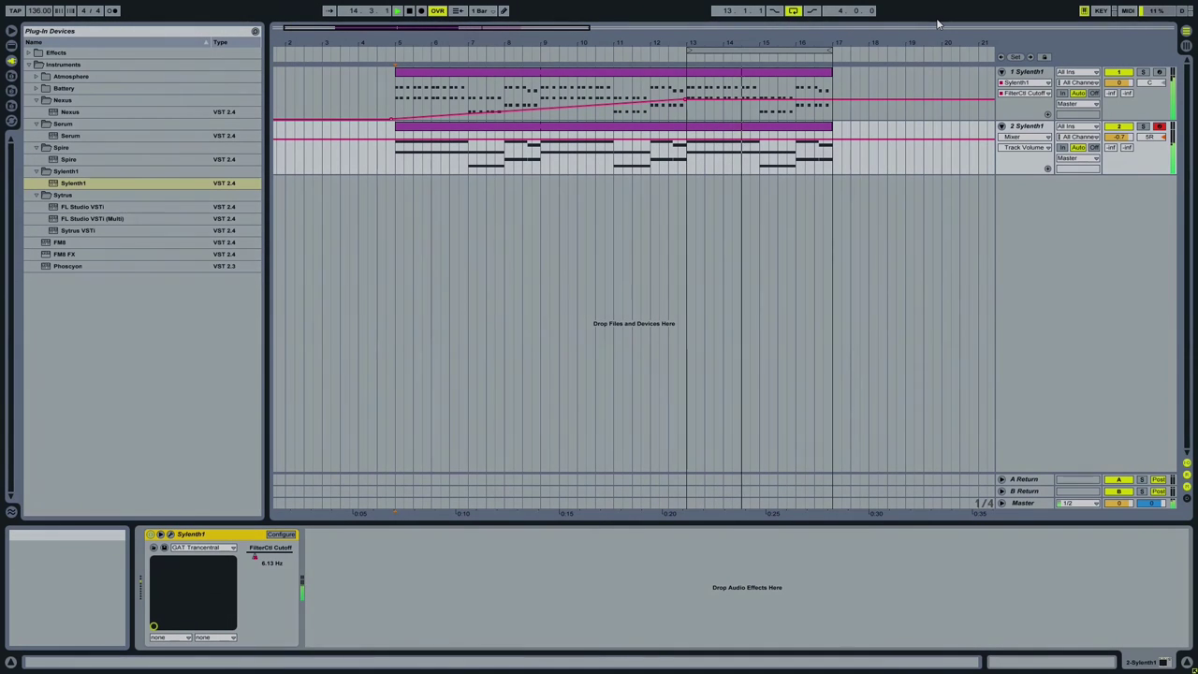